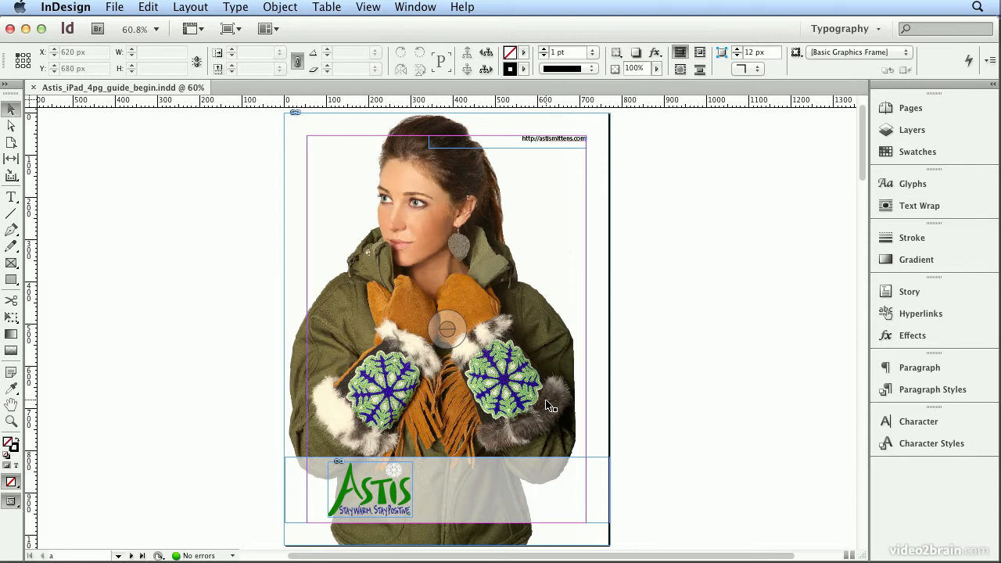
# Show the document's page thumbnails, activate the Page tool and display the Liquid Layout settings.
pyautogui.click(925, 108)
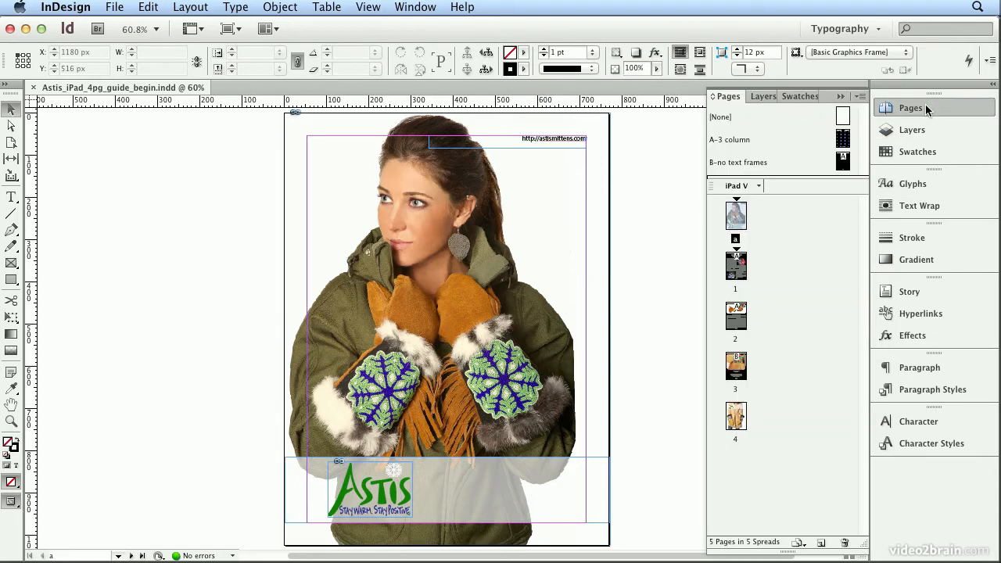
pyautogui.click(11, 142)
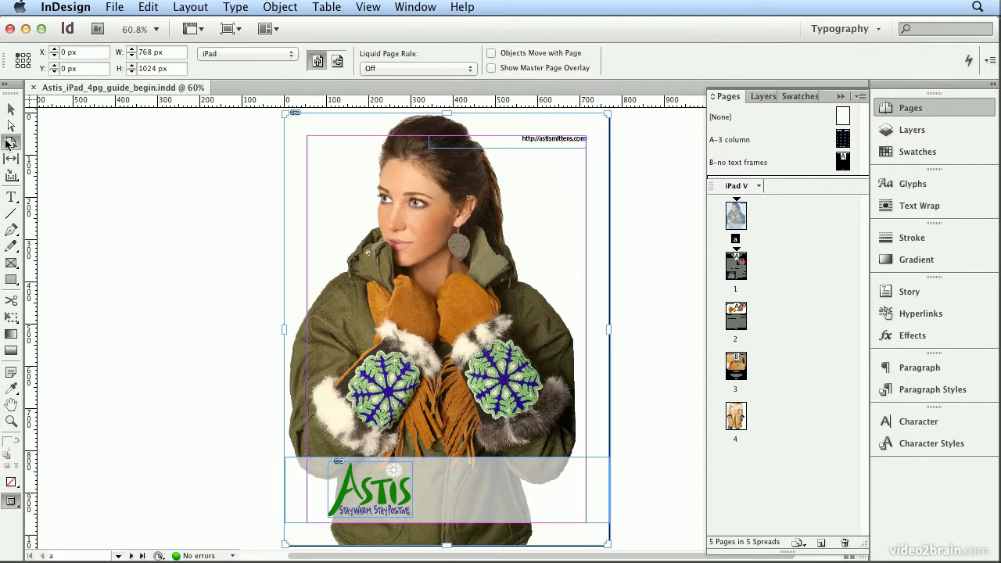
pyautogui.click(415, 6)
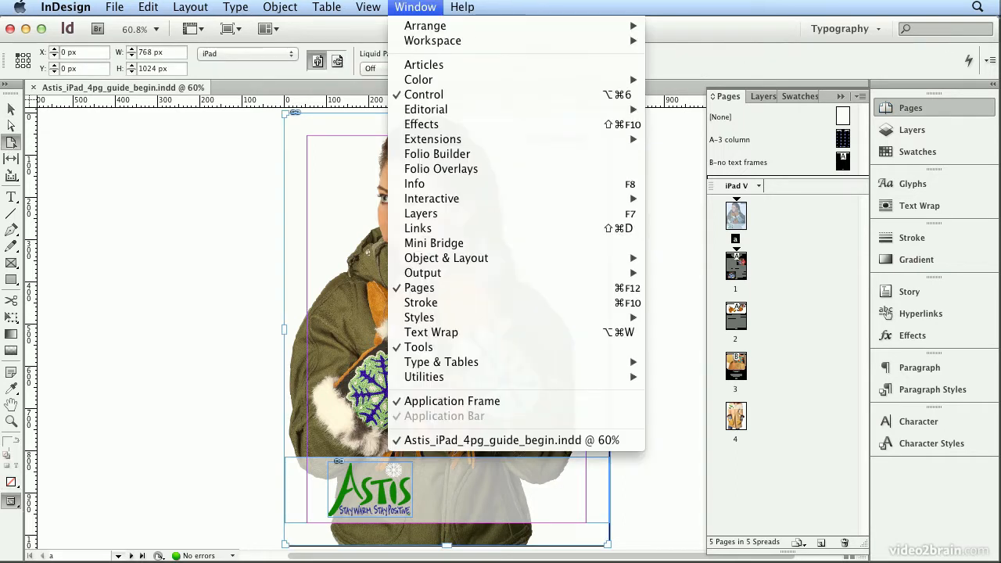
pyautogui.moveTo(558, 199)
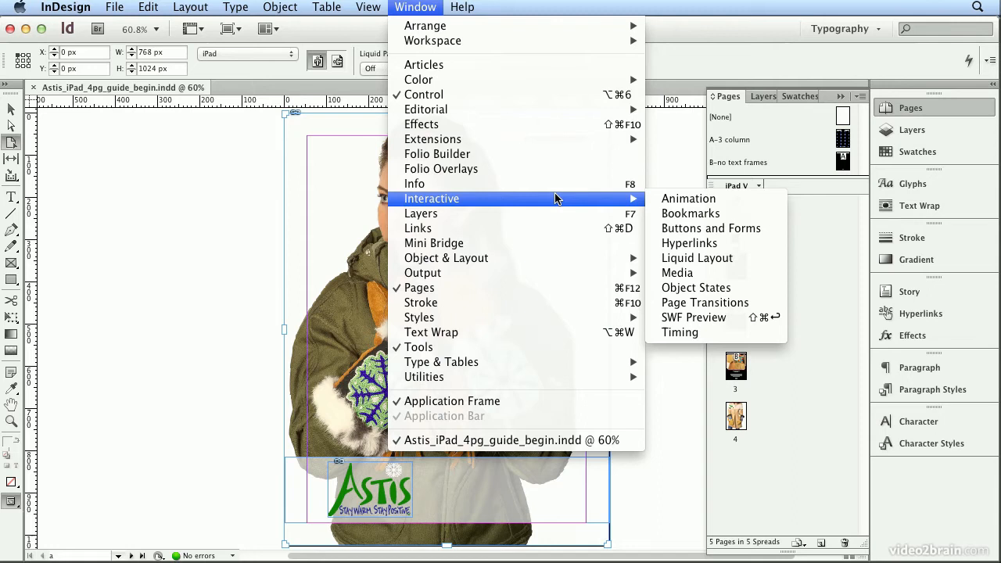
pyautogui.click(755, 258)
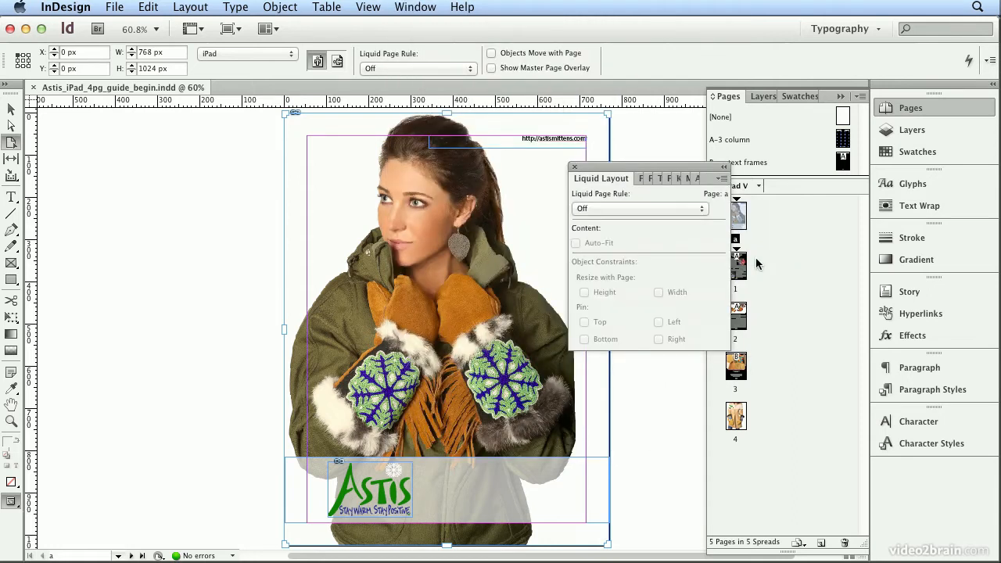
# Set the cover page's liquid page rule to Guide-based and add a vertical liquid guide at about 200 px and a horizontal one along the top margin.
pyautogui.click(675, 208)
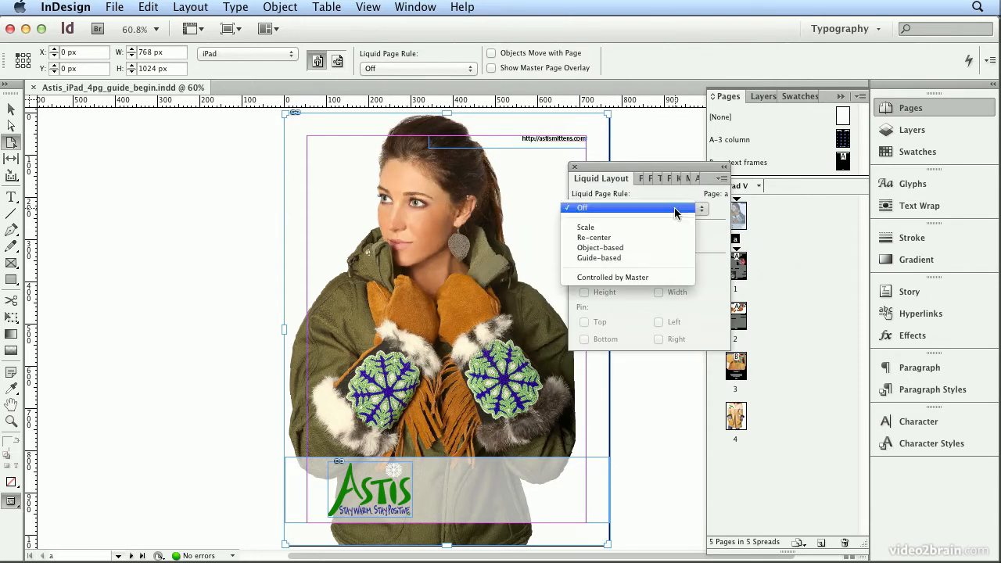
pyautogui.click(672, 257)
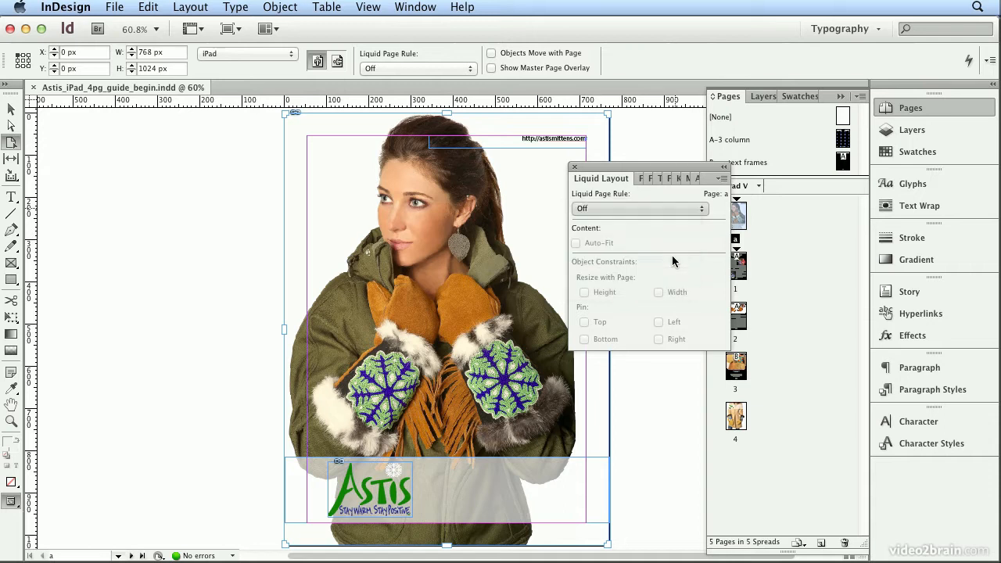
pyautogui.moveTo(682, 166); pyautogui.dragTo(173, 150)
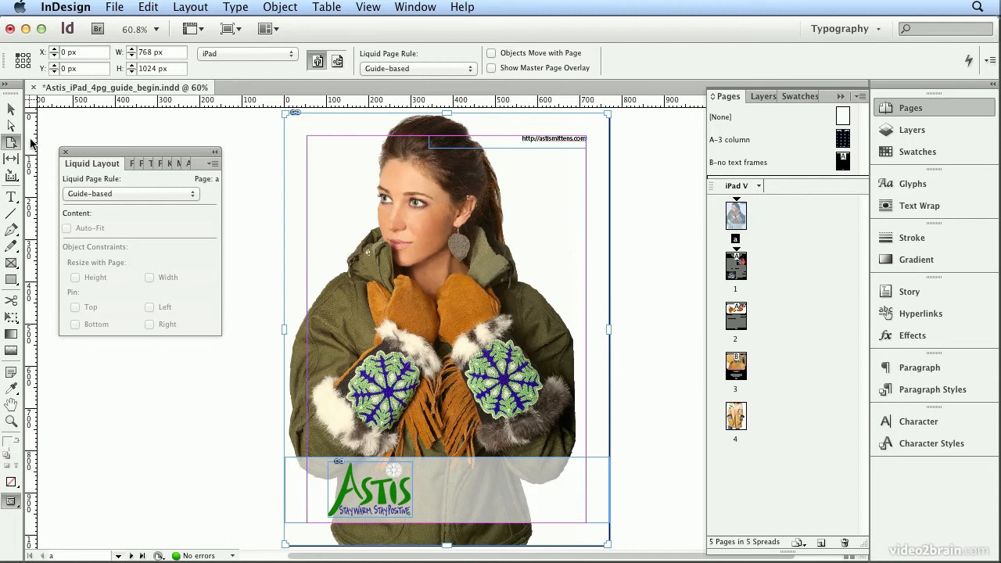
pyautogui.moveTo(29, 149); pyautogui.dragTo(372, 126)
pyautogui.moveTo(218, 100); pyautogui.dragTo(218, 137)
# Create an alternate layout named iPad H from the iPad V pages at 1024 x 768 px, preserving the existing liquid page rules.
pyautogui.click(758, 186)
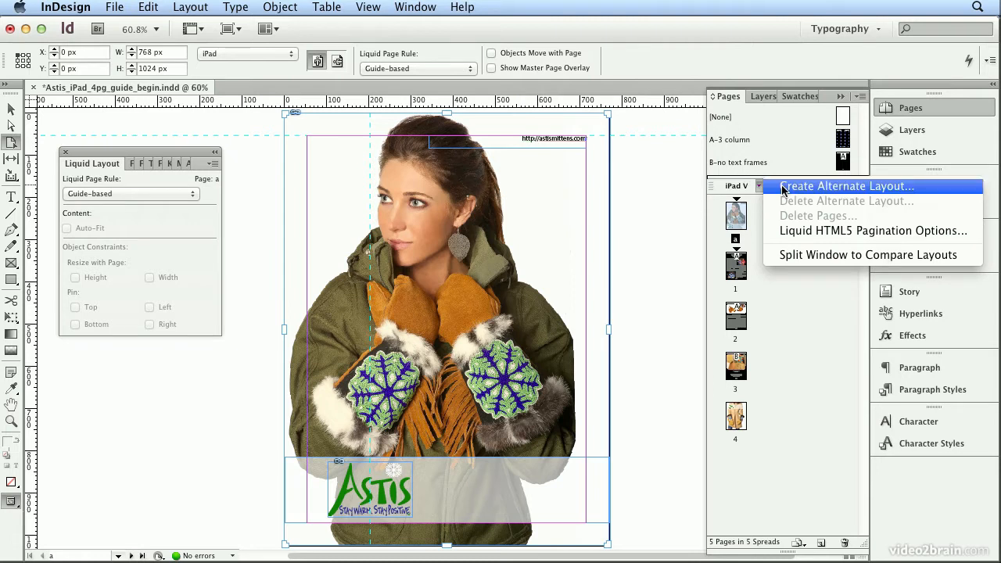
pyautogui.click(783, 188)
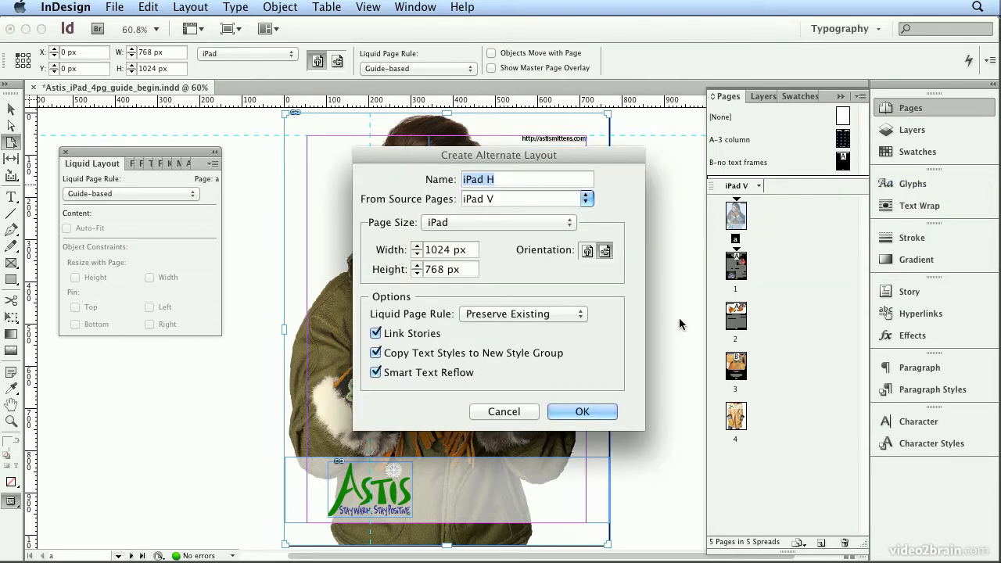
pyautogui.click(579, 413)
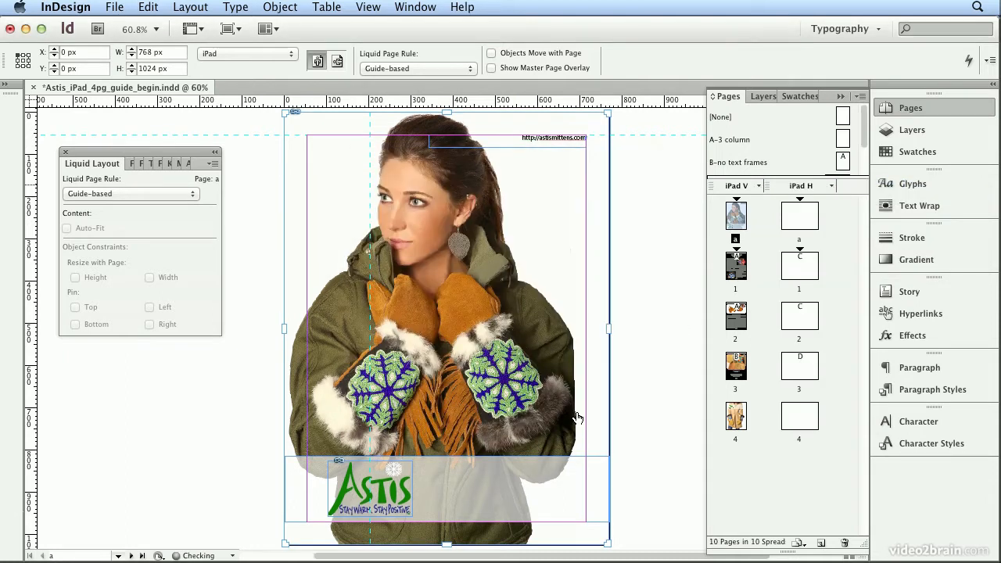
# Examine the iPad H cover and pages 1 to 3 with their liquid page rules, and check the A-3 column master.
pyautogui.doubleClick(789, 223)
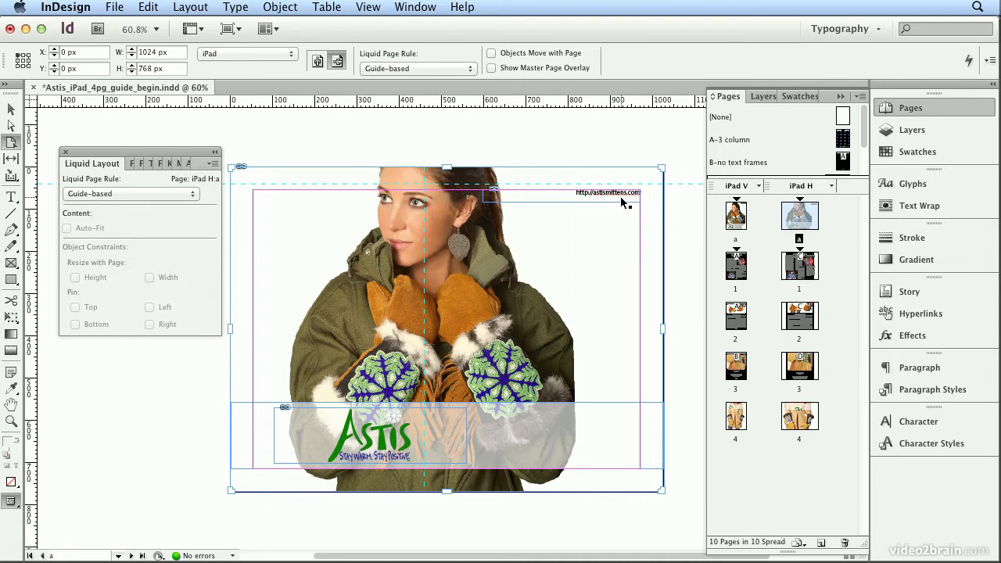
pyautogui.click(190, 194)
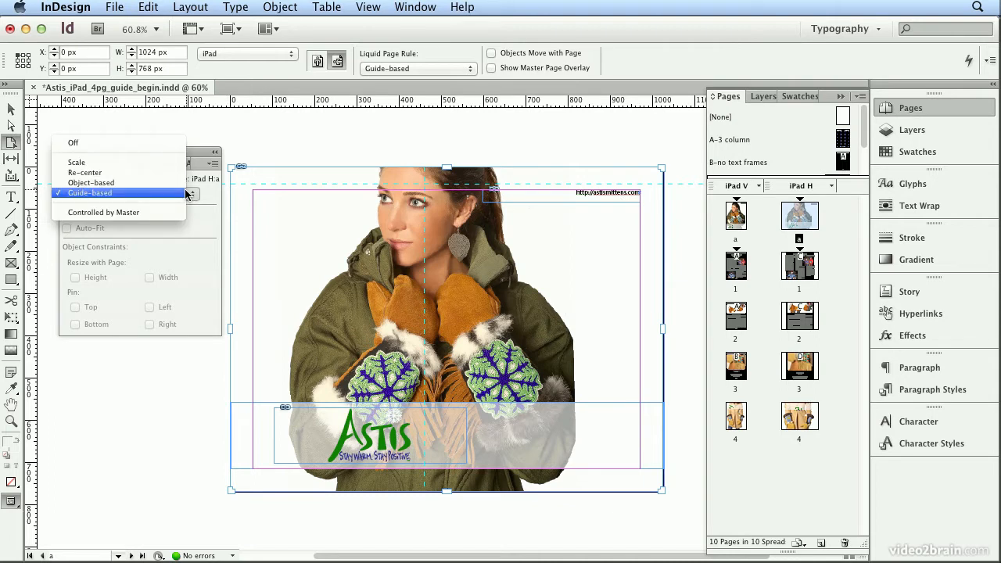
pyautogui.click(208, 191)
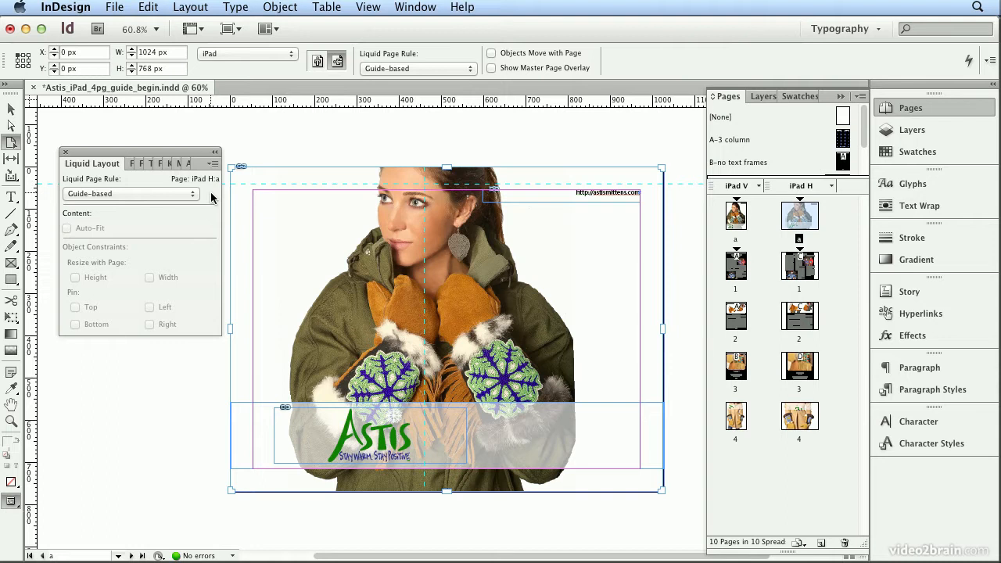
pyautogui.click(162, 4)
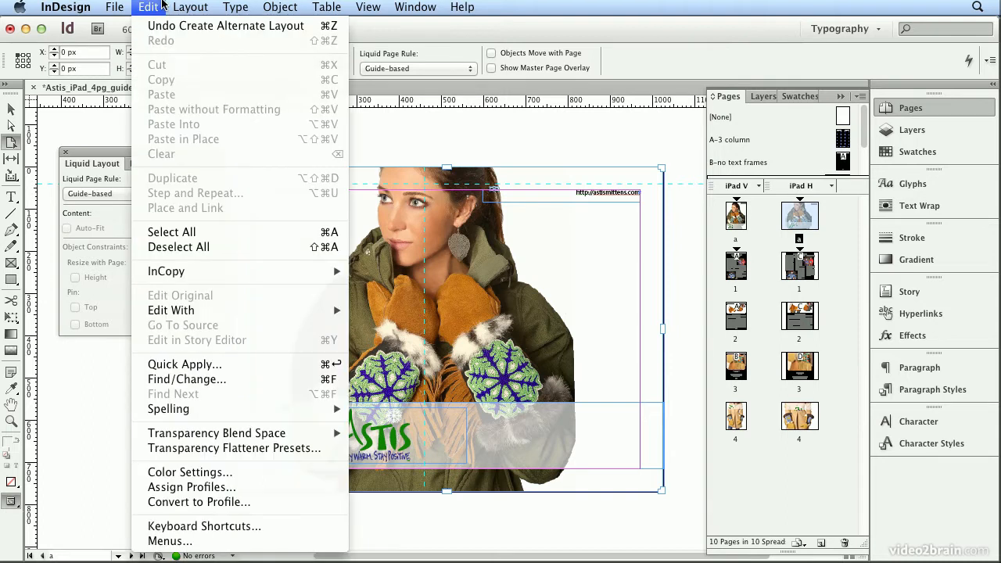
pyautogui.click(163, 4)
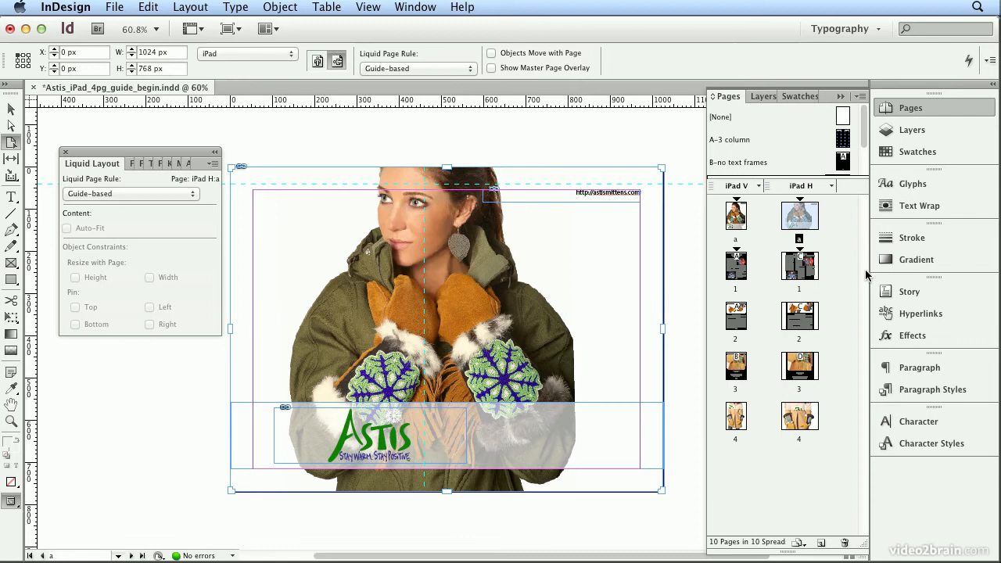
pyautogui.click(806, 272)
pyautogui.click(807, 273)
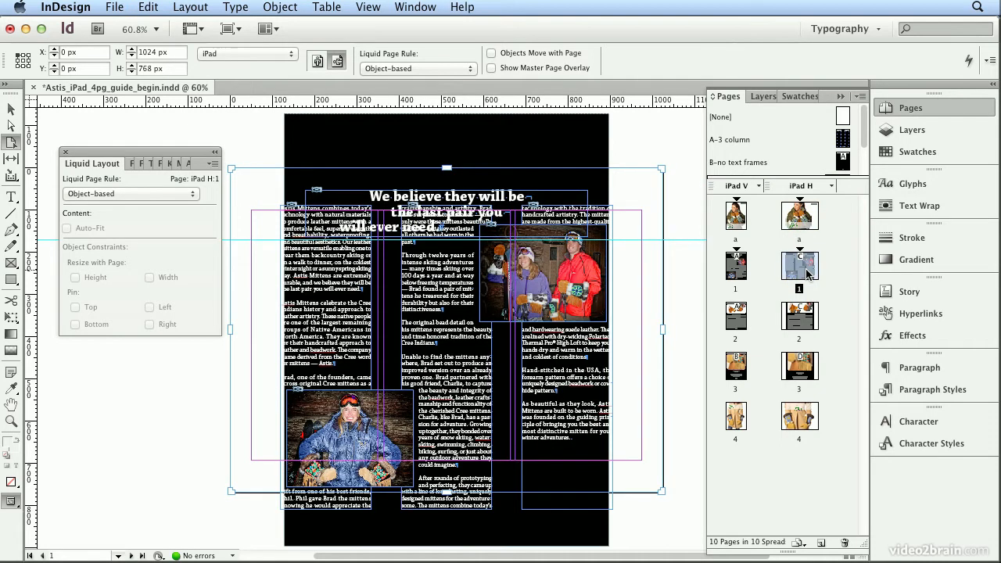
pyautogui.doubleClick(799, 316)
pyautogui.doubleClick(797, 369)
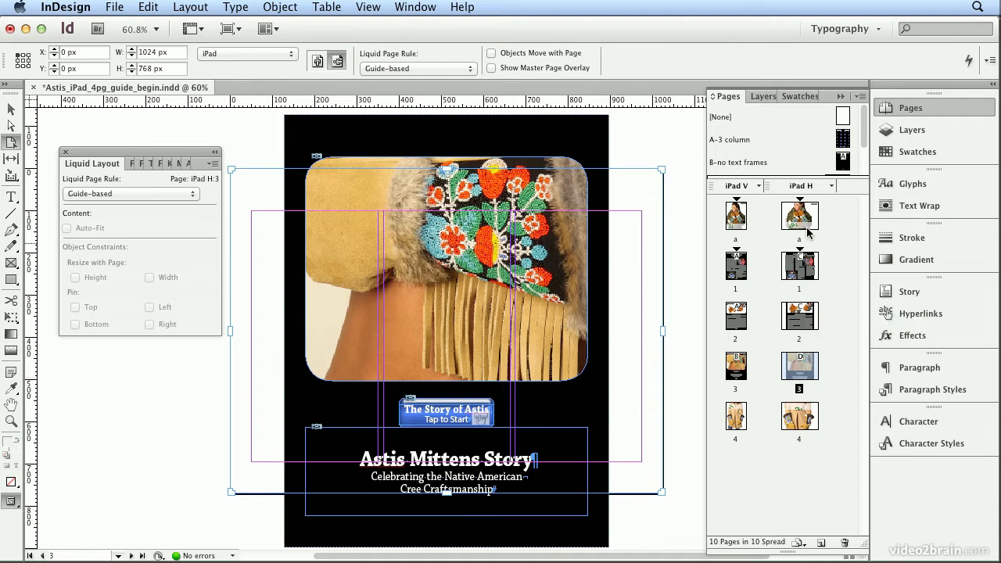
pyautogui.doubleClick(842, 140)
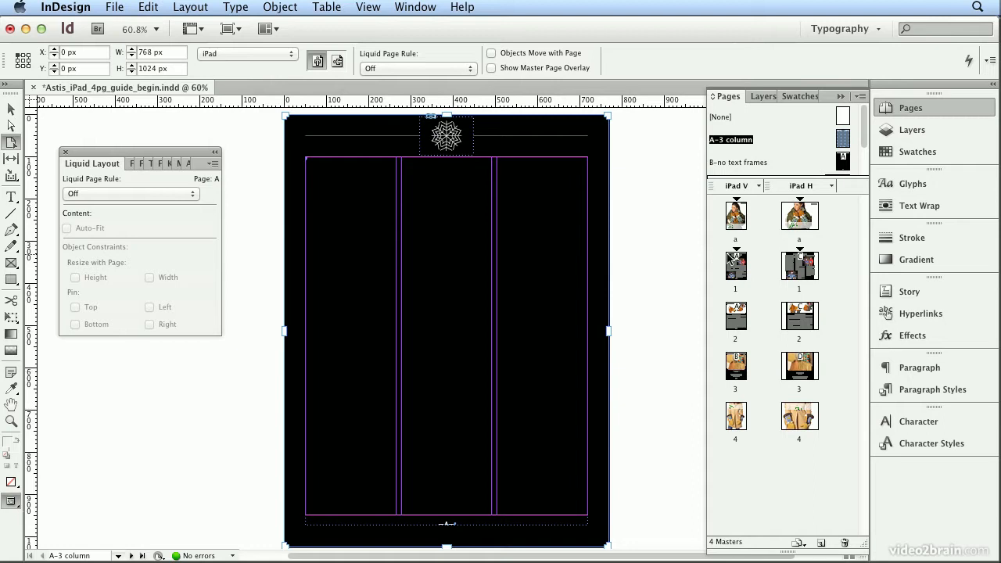
# Undo the creation of the iPad H alternate layout.
pyautogui.click(148, 7)
pyautogui.click(149, 25)
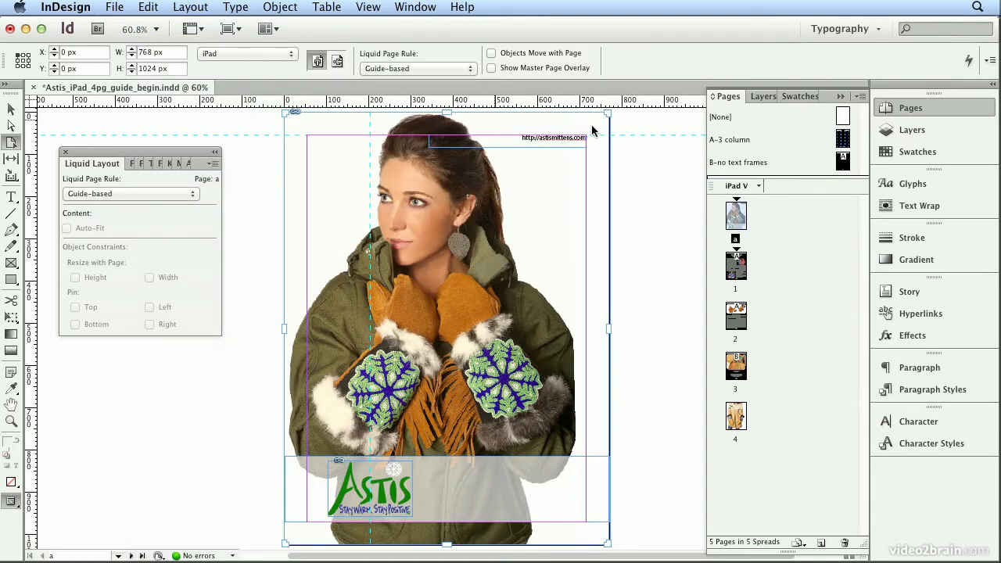
# Set the liquid page rule of the A-3 column master to Object-based.
pyautogui.doubleClick(722, 142)
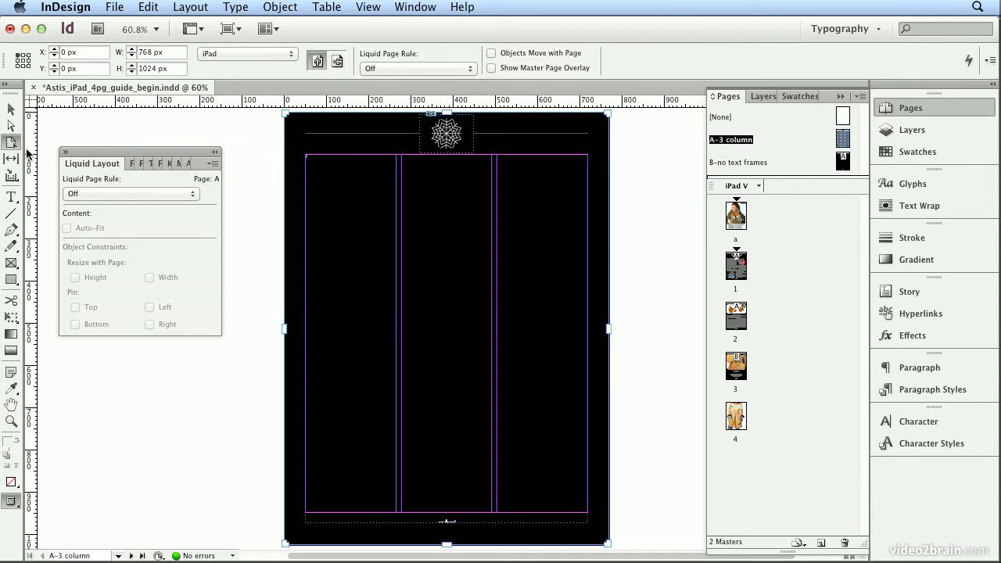
pyautogui.click(93, 196)
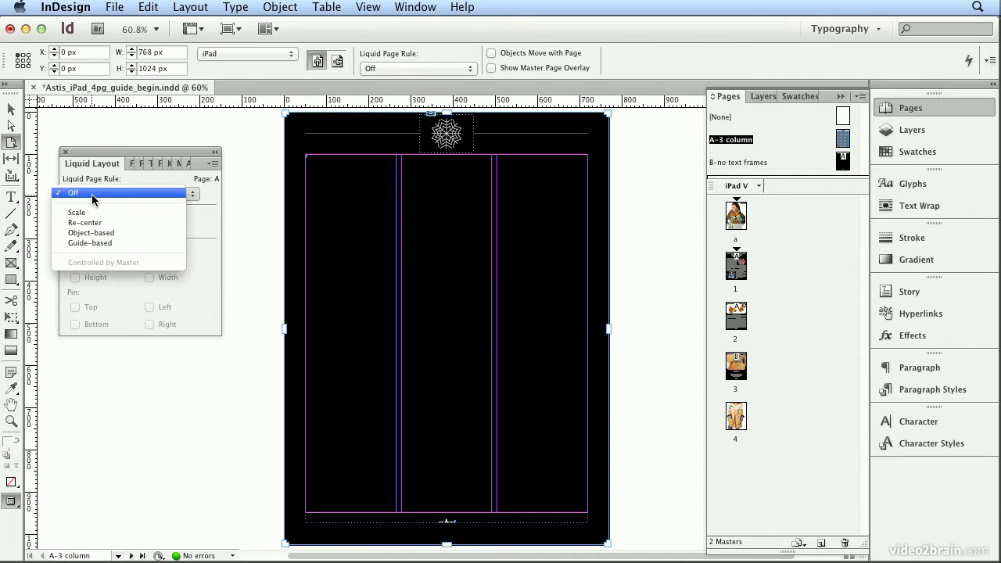
pyautogui.click(112, 234)
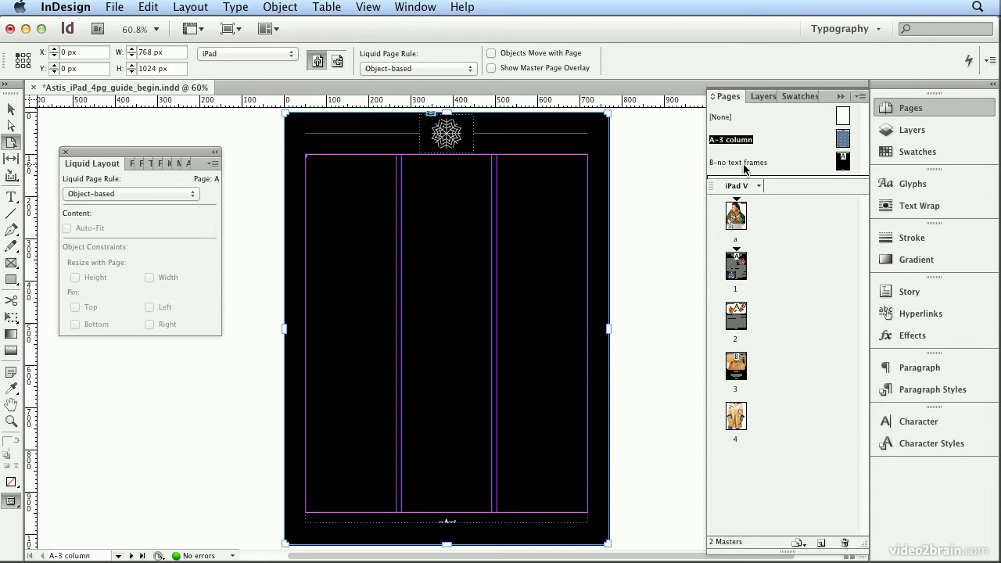
# Turn on Auto-Fit for the master's black background frame and pin it to the top, bottom, right and left page edges.
pyautogui.click(306, 129)
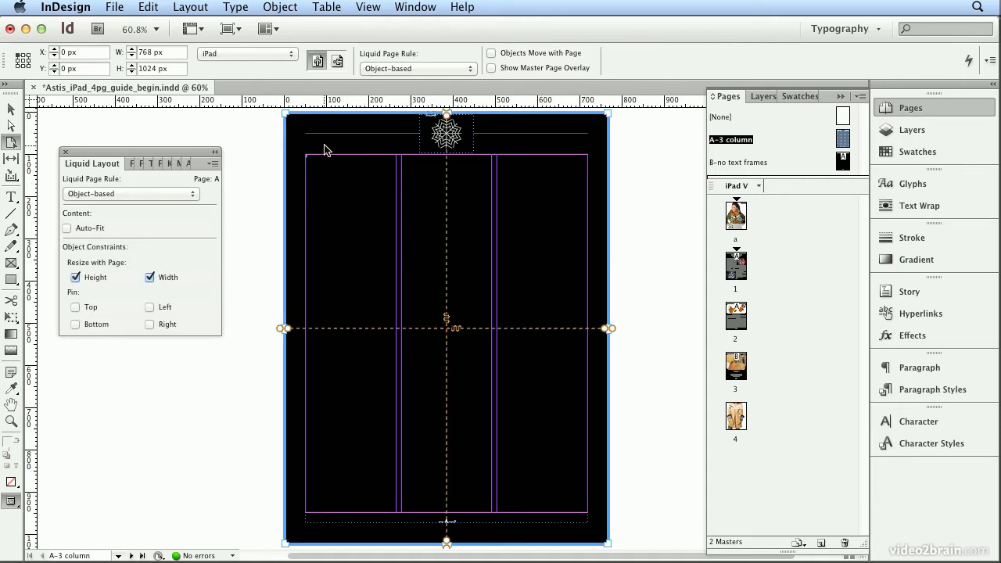
pyautogui.click(82, 231)
pyautogui.click(75, 307)
pyautogui.click(75, 323)
pyautogui.click(161, 327)
pyautogui.click(150, 307)
# Make the thin header line on the master resize in width with the page and turn on its Auto-Fit.
pyautogui.click(379, 134)
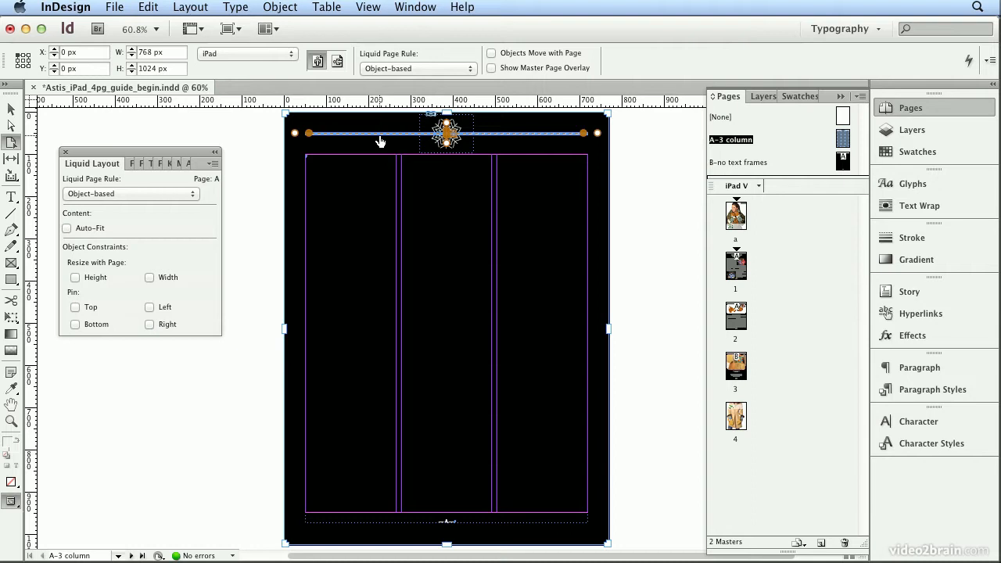
pyautogui.click(149, 276)
pyautogui.click(104, 232)
# Make the snowflake graphic at the top of the master resize with the page in both height and width.
pyautogui.click(467, 131)
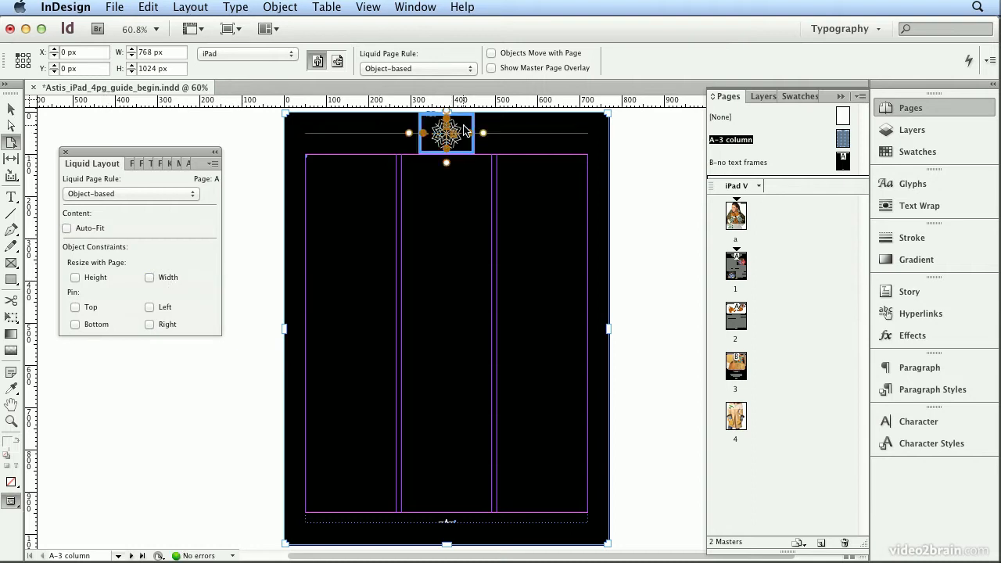
pyautogui.click(75, 277)
pyautogui.click(149, 276)
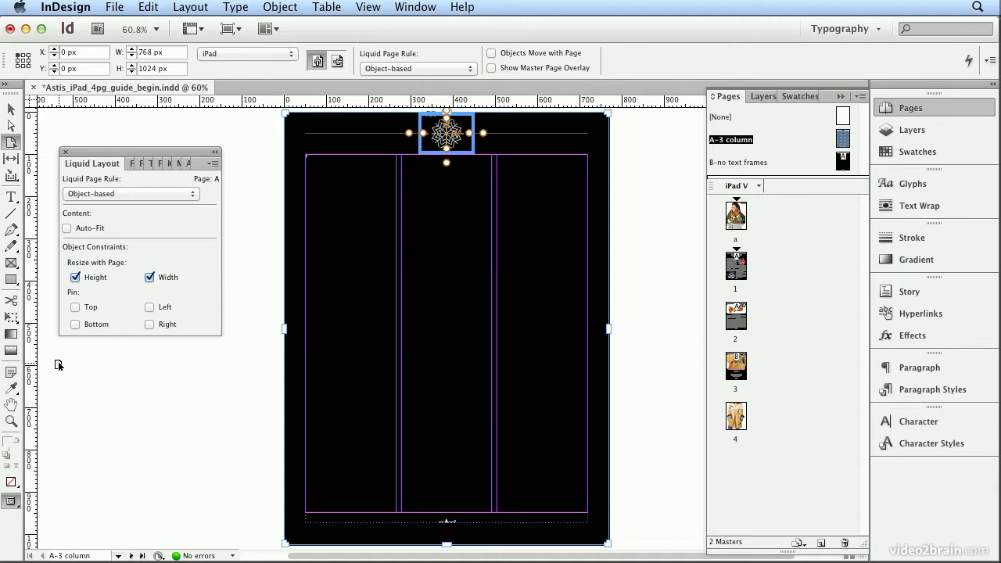
# Make the page number frame at the foot of the master resize in width and pin it to the left and right page edges.
pyautogui.click(448, 519)
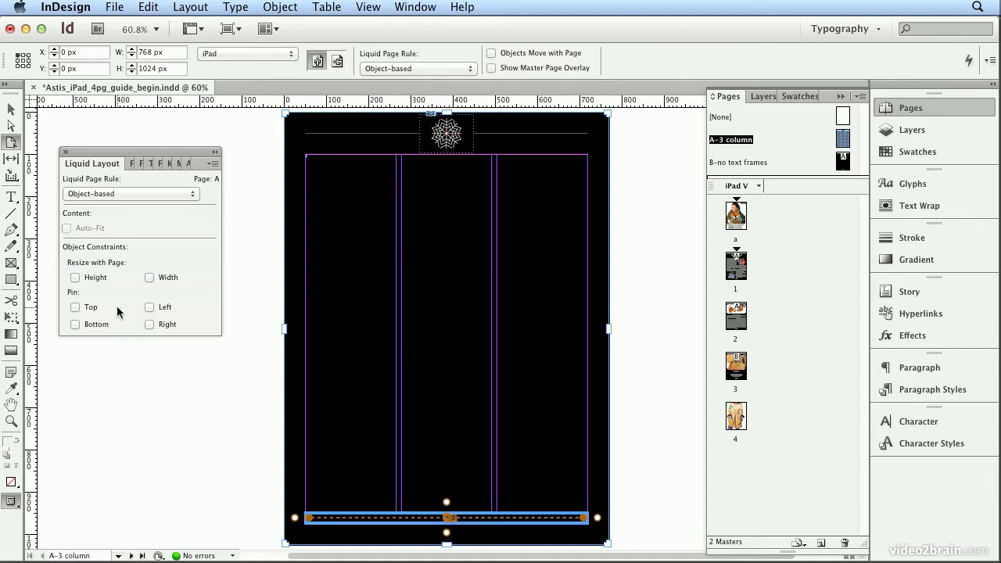
pyautogui.click(165, 279)
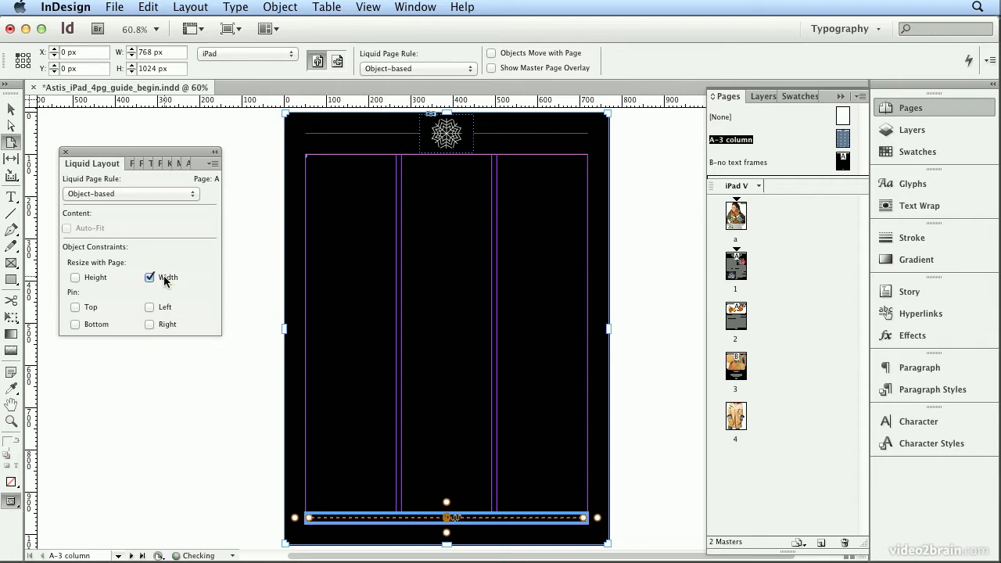
pyautogui.click(159, 307)
pyautogui.click(157, 326)
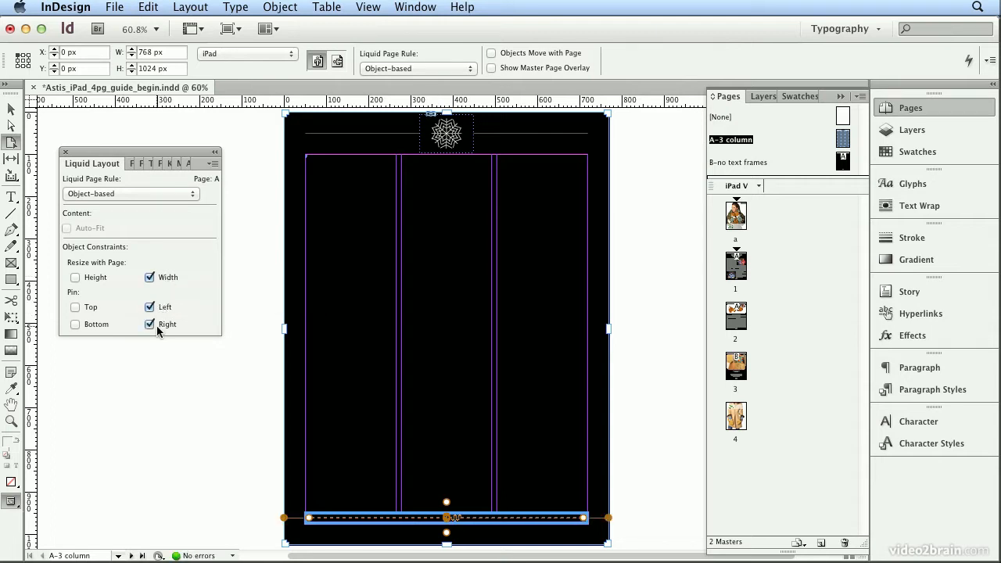
# Turn on Auto-Fit for the snowflake graphic and pin it to the left and right page edges.
pyautogui.click(443, 146)
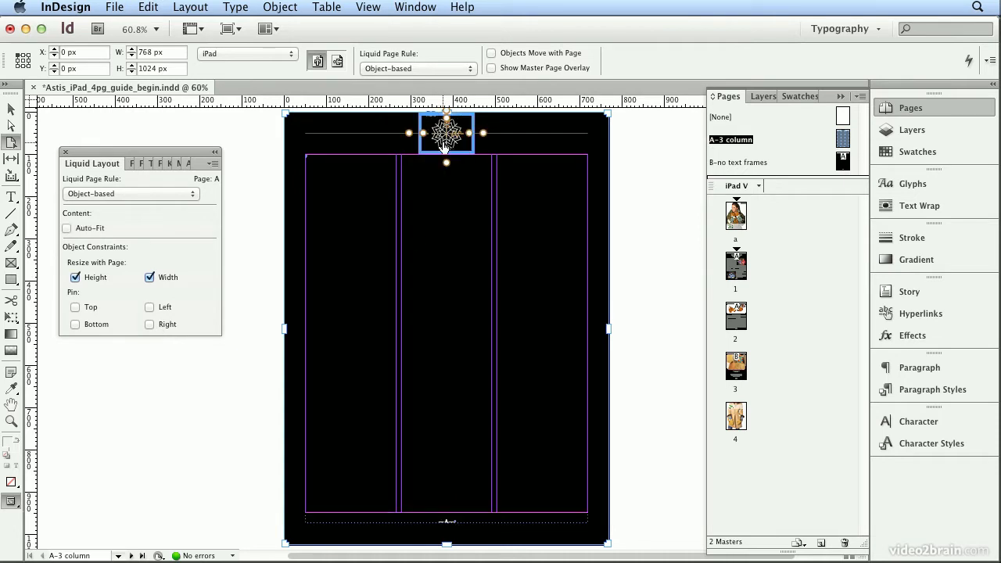
pyautogui.click(99, 229)
pyautogui.click(150, 307)
pyautogui.click(149, 324)
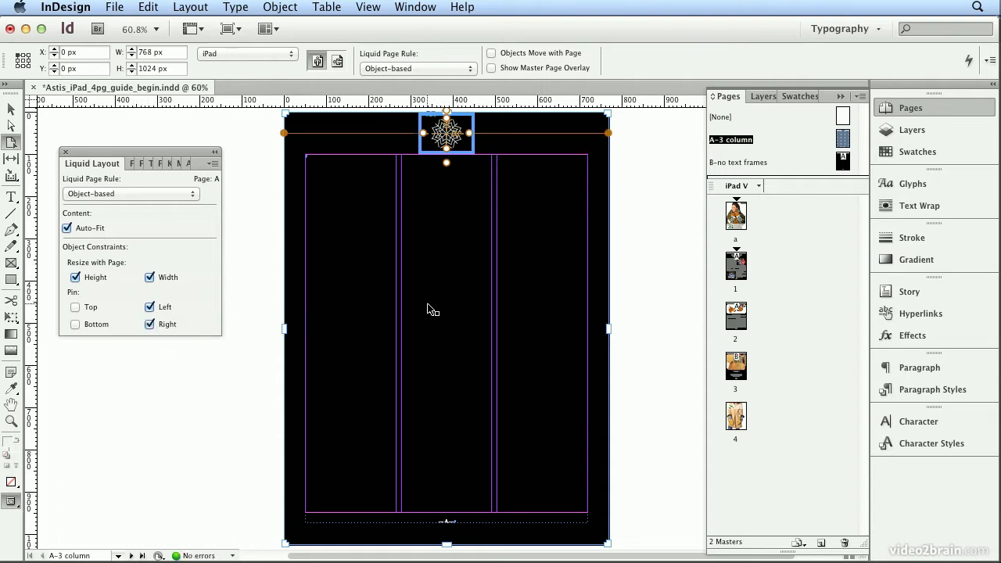
# Create a 1024 x 768 px alternate layout named iPad H from iPad V, inspect its page 1, and undo the layout.
pyautogui.doubleClick(738, 274)
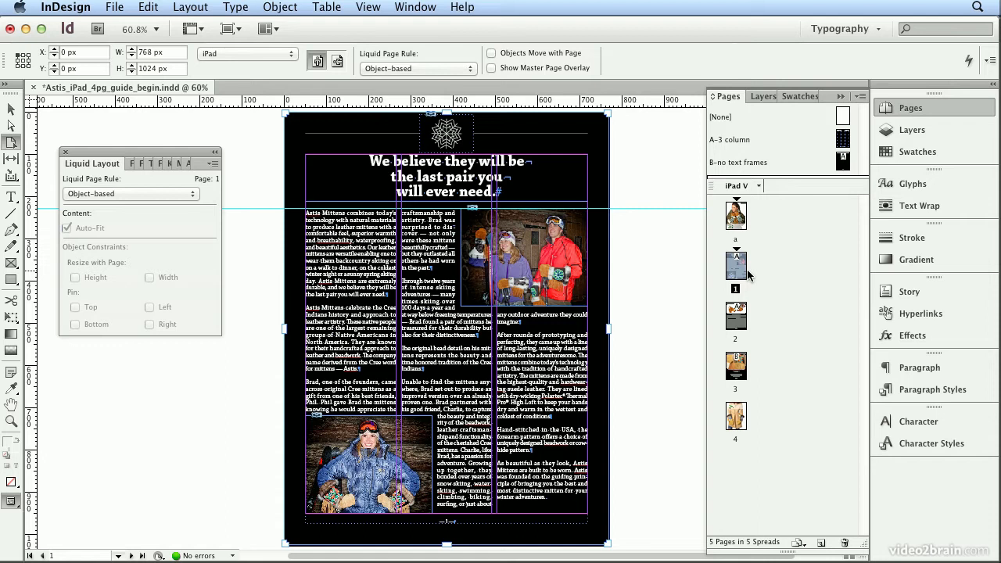
pyautogui.click(758, 187)
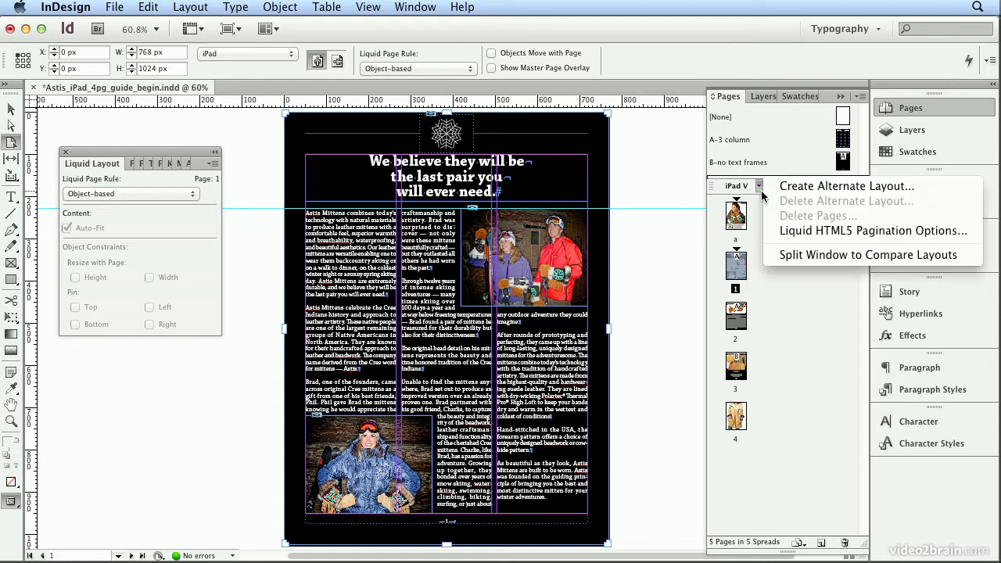
pyautogui.click(788, 192)
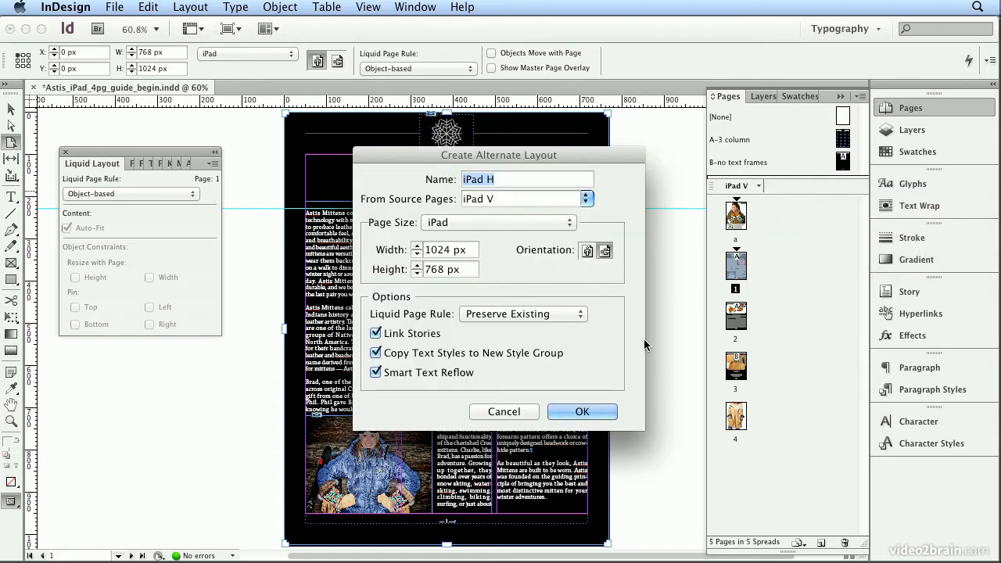
pyautogui.click(585, 415)
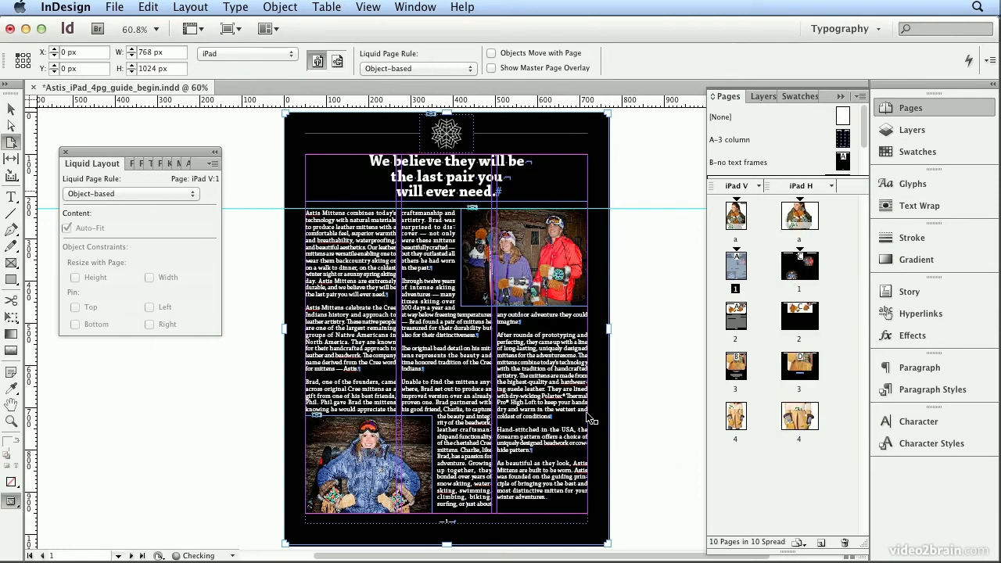
pyautogui.doubleClick(804, 279)
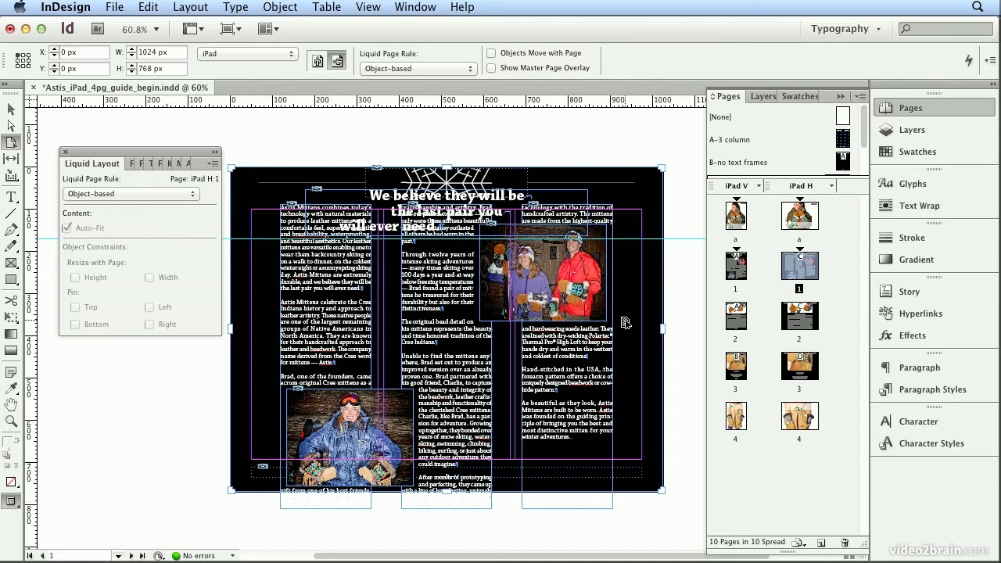
pyautogui.click(148, 6)
pyautogui.click(153, 29)
# On the A-3 column master, unpin the snowflake graphic from the left and right page edges and pin it to the top.
pyautogui.doubleClick(727, 139)
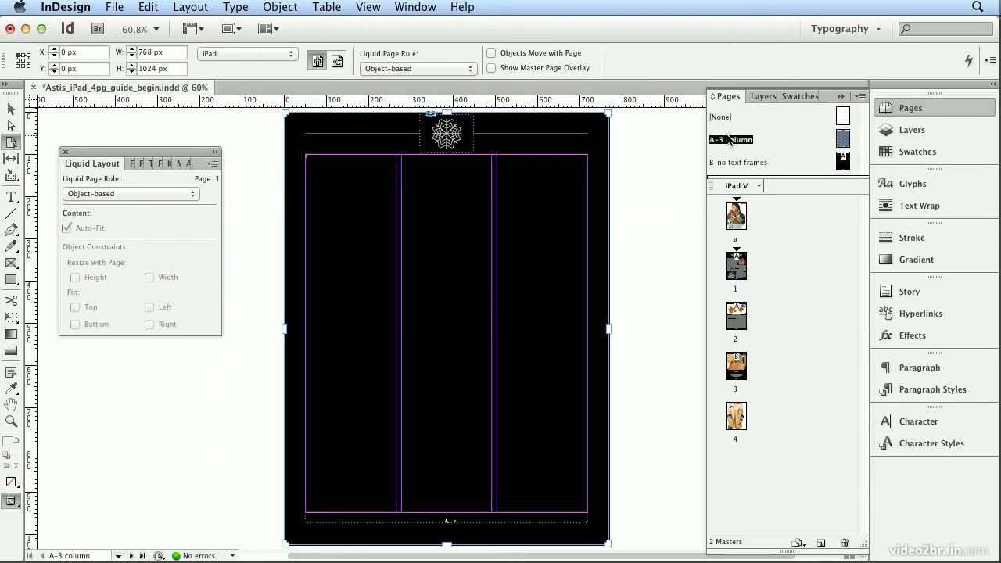
pyautogui.click(433, 139)
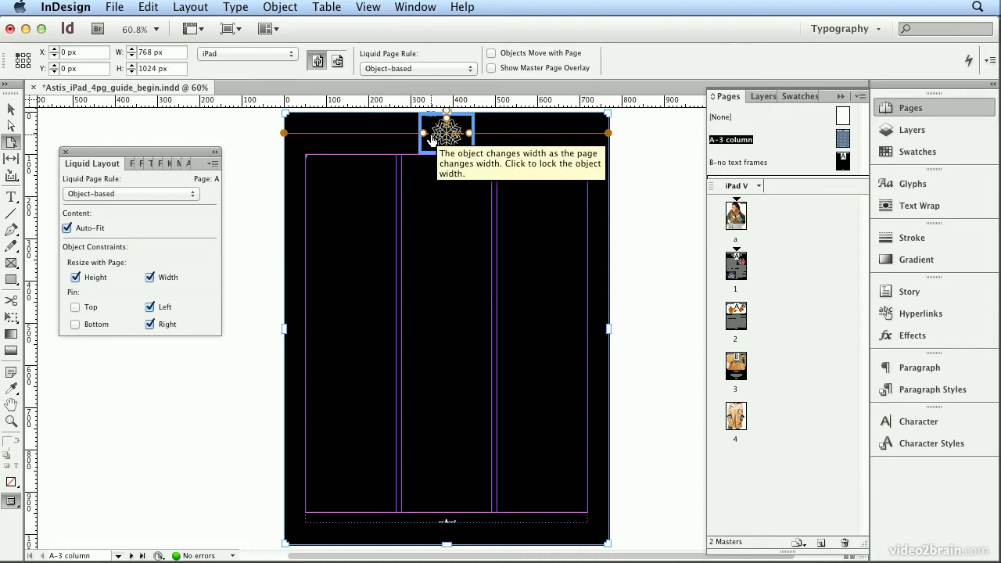
pyautogui.click(149, 307)
pyautogui.click(151, 323)
pyautogui.click(86, 309)
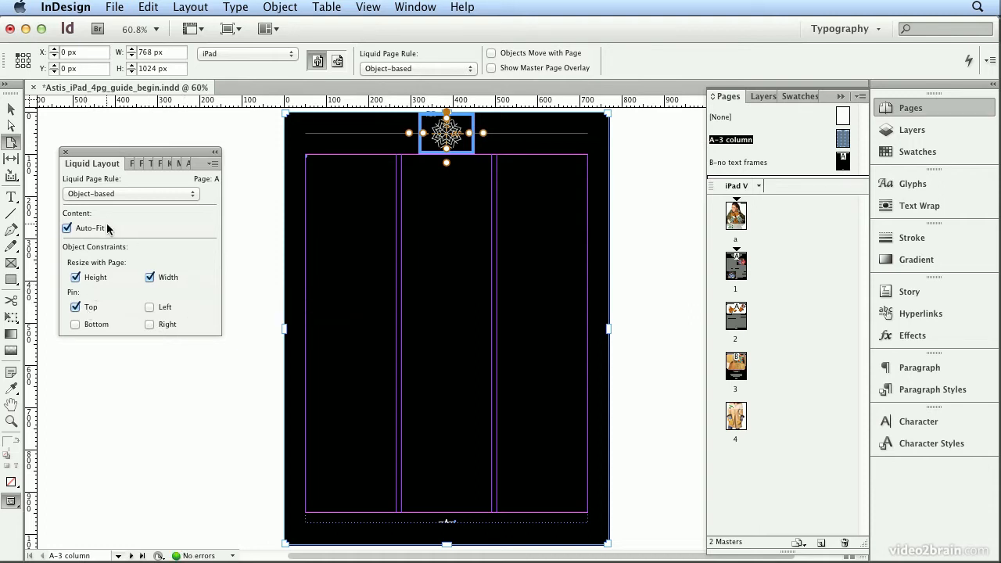
# Set page 1's liquid page rule to Guide-based and convert its horizontal ruler guide at 228 px to a liquid guide.
pyautogui.doubleClick(736, 270)
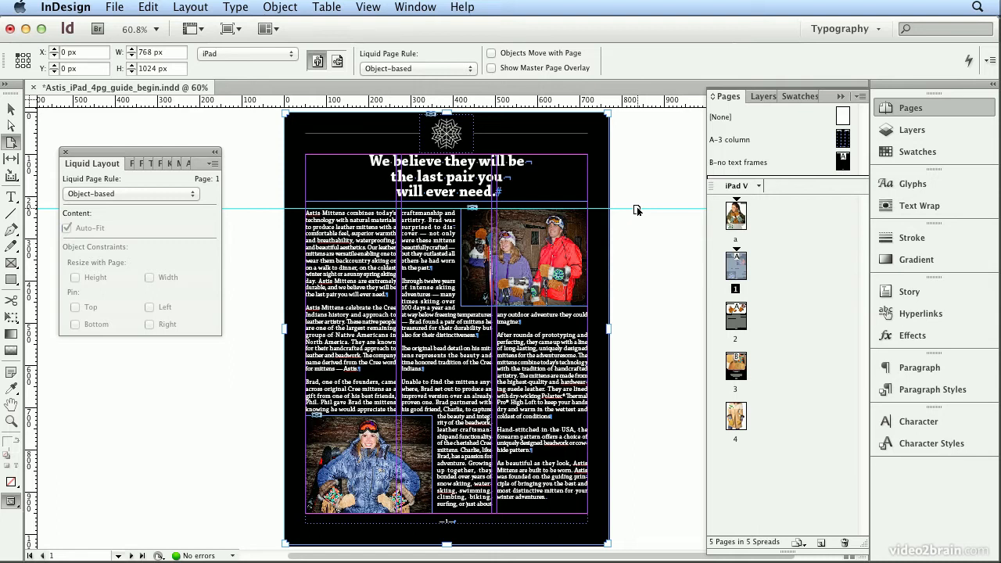
pyautogui.click(12, 108)
pyautogui.click(243, 208)
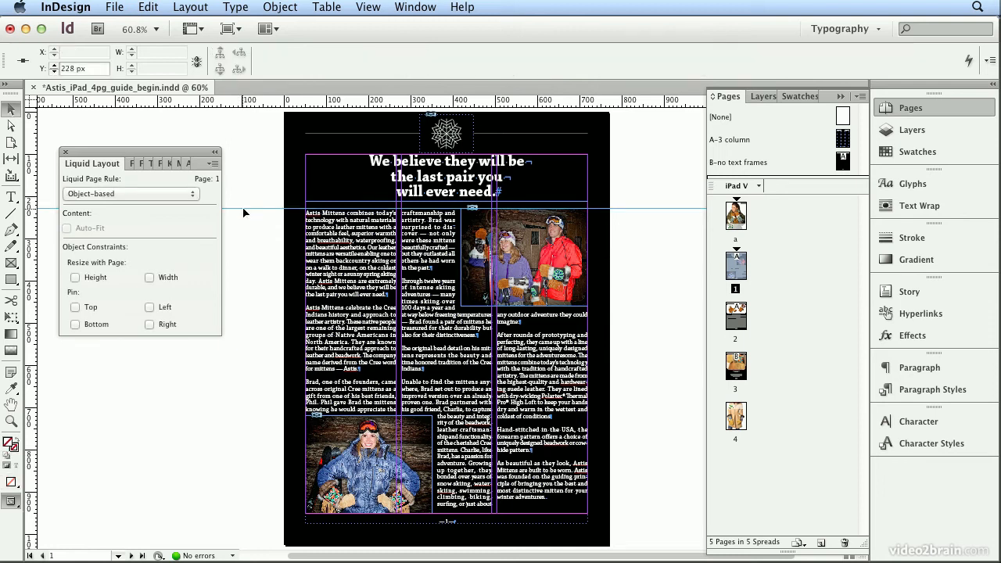
pyautogui.click(188, 194)
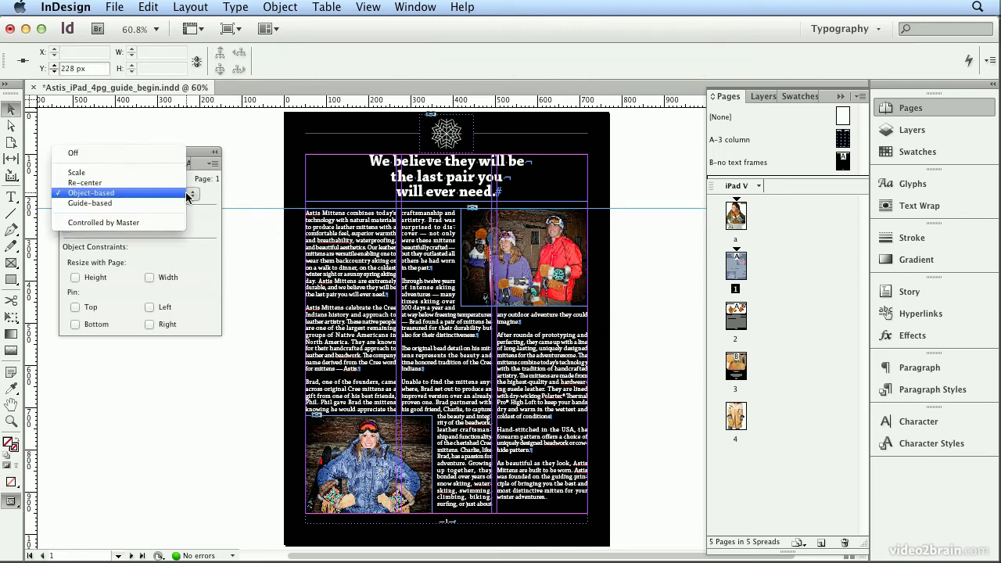
pyautogui.click(182, 202)
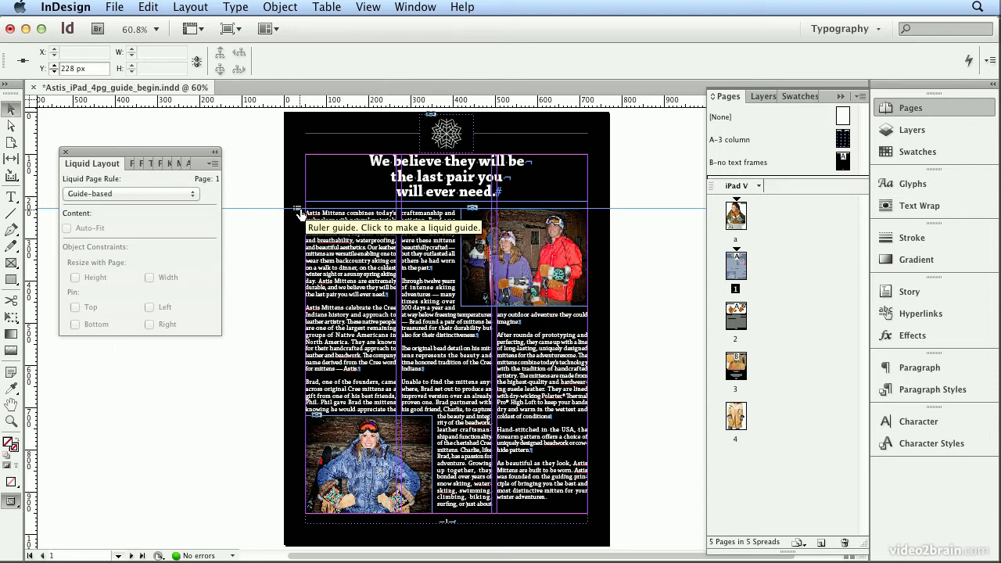
pyautogui.click(297, 209)
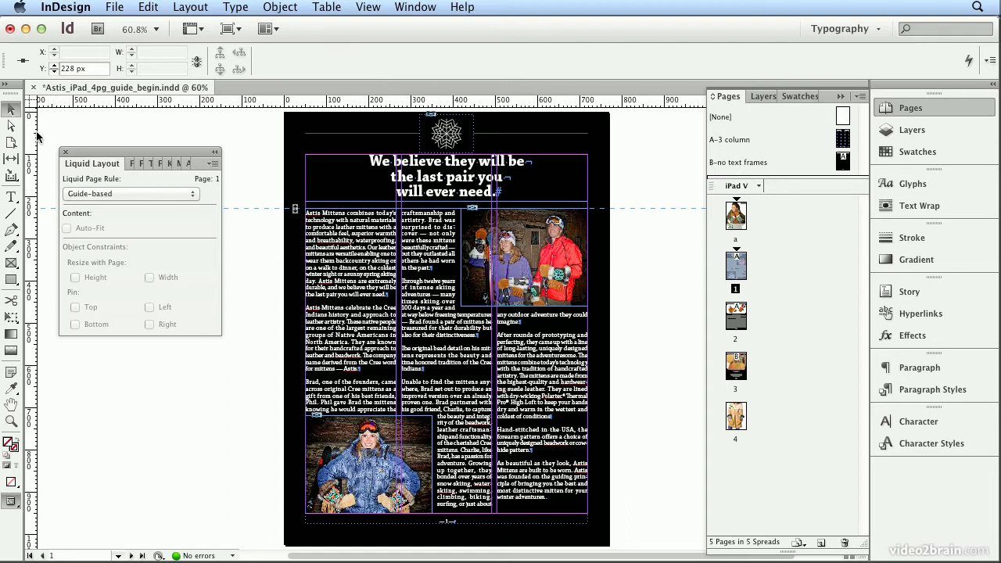
# Add vertical liquid guides through page 1's first and second text columns at about 153 px and 387 px.
pyautogui.moveTo(32, 137); pyautogui.dragTo(353, 103)
pyautogui.press('super+minus')
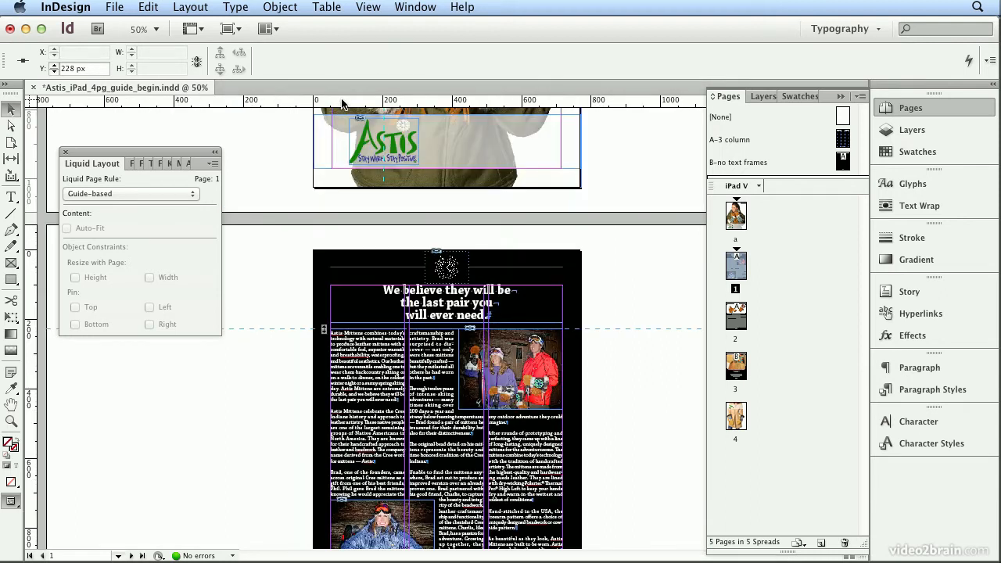
pyautogui.moveTo(34, 263); pyautogui.dragTo(367, 233)
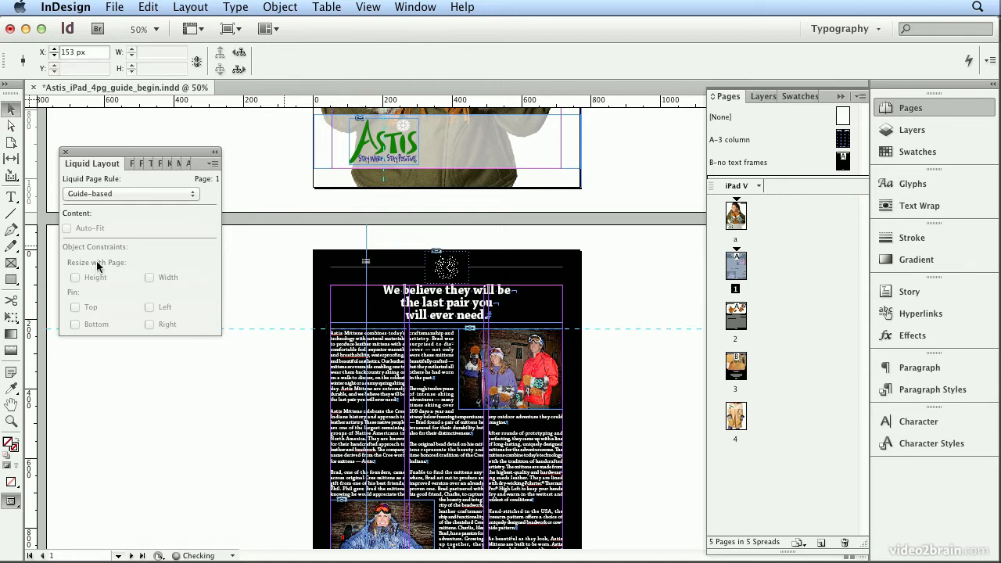
pyautogui.click(367, 263)
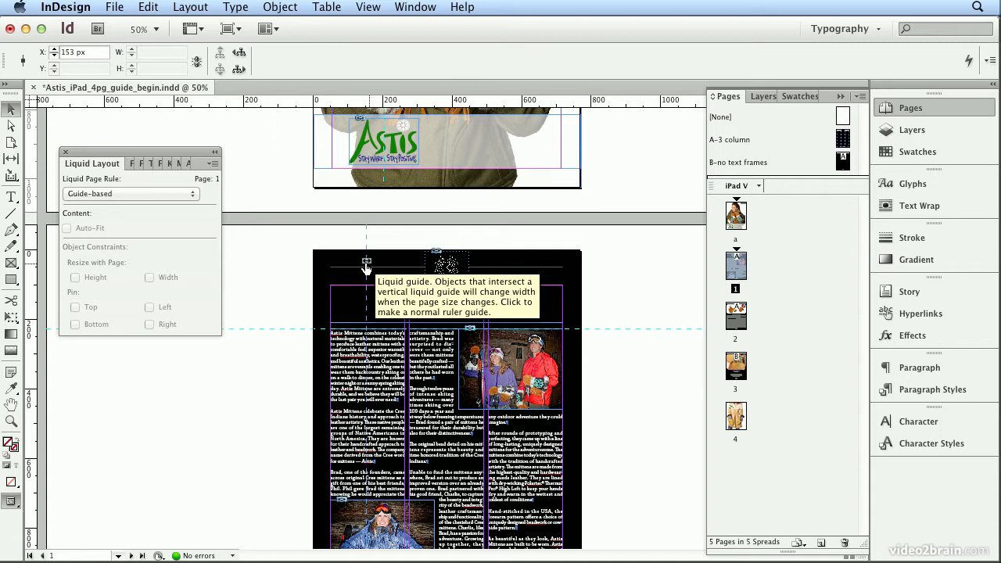
pyautogui.moveTo(36, 264); pyautogui.dragTo(447, 235)
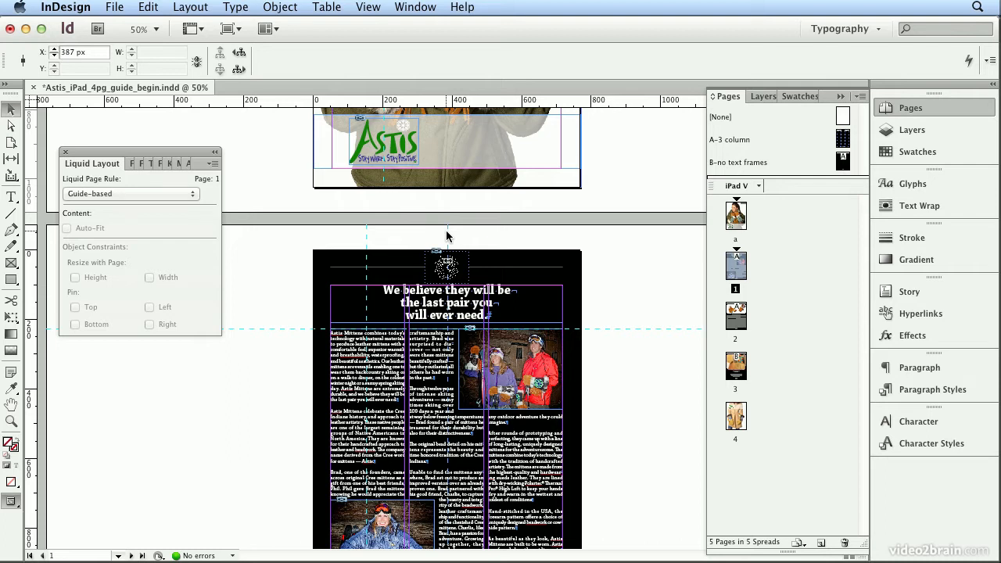
# Add a vertical liquid guide through page 1's third column and a horizontal one along the top margin.
pyautogui.click(11, 142)
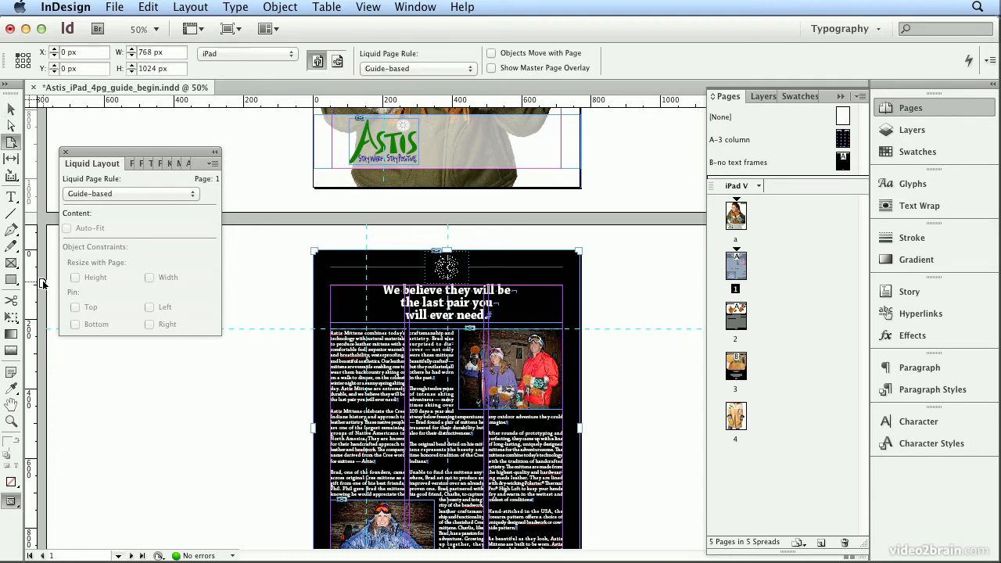
pyautogui.moveTo(34, 285); pyautogui.dragTo(529, 243)
pyautogui.moveTo(238, 102); pyautogui.dragTo(270, 283)
# Try generating the iPad H alternate layout with page 1's guide-based rule, inspect its page 1, and undo it together with the top-margin guide.
pyautogui.click(758, 186)
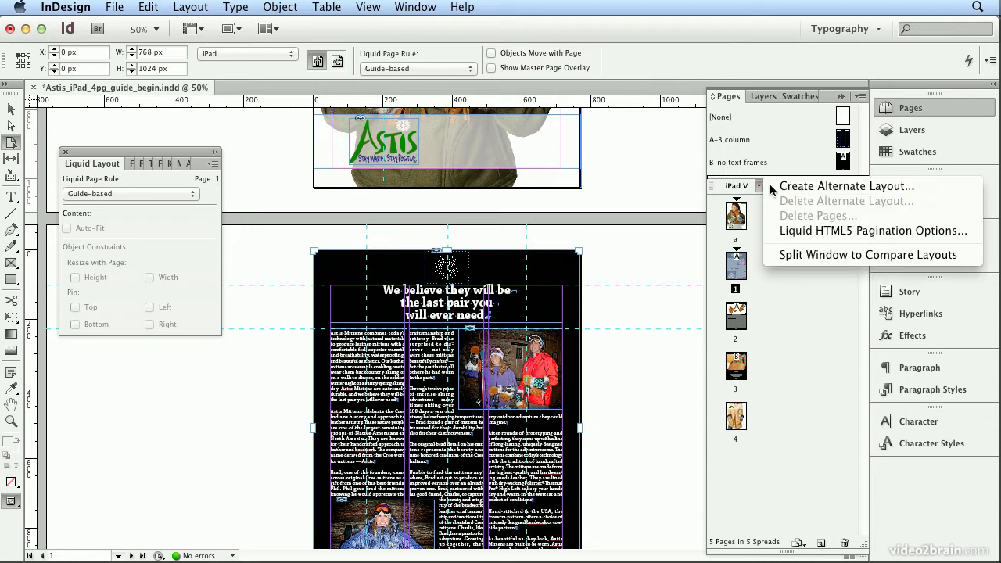
pyautogui.click(769, 186)
pyautogui.click(582, 411)
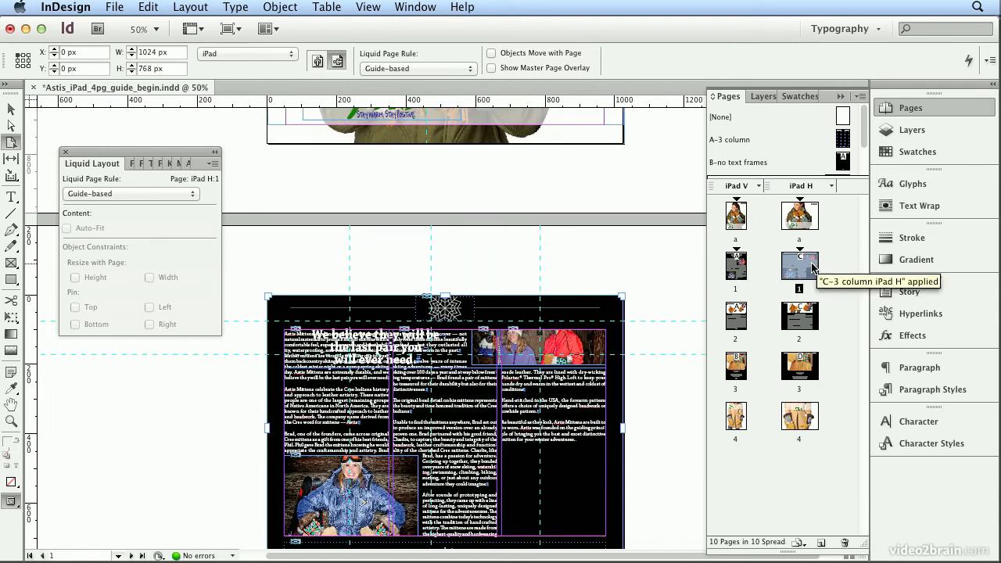
pyautogui.press('super+z')
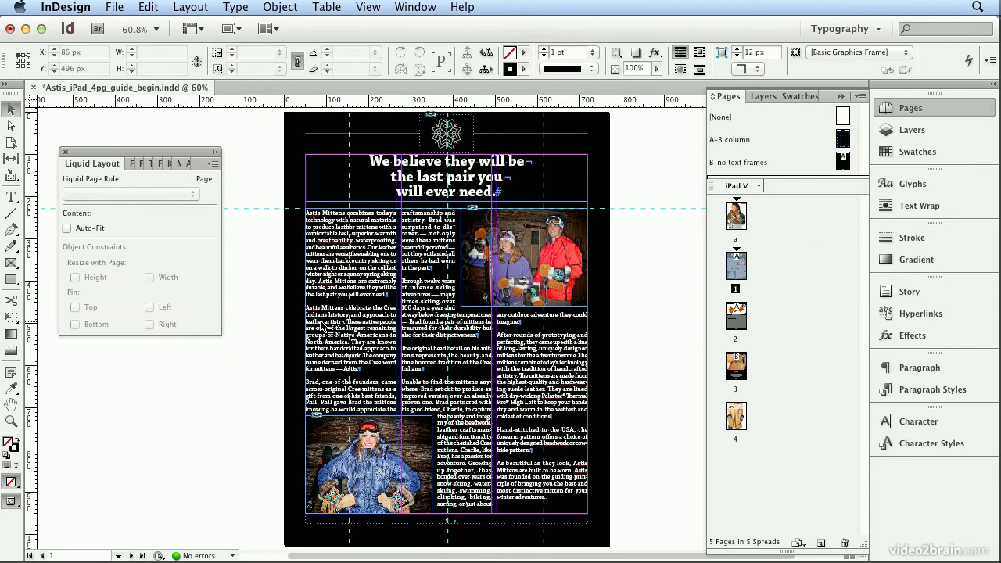
# Turn off Auto-Fit for the large beaded mitten image on page 3.
pyautogui.doubleClick(738, 369)
pyautogui.click(553, 307)
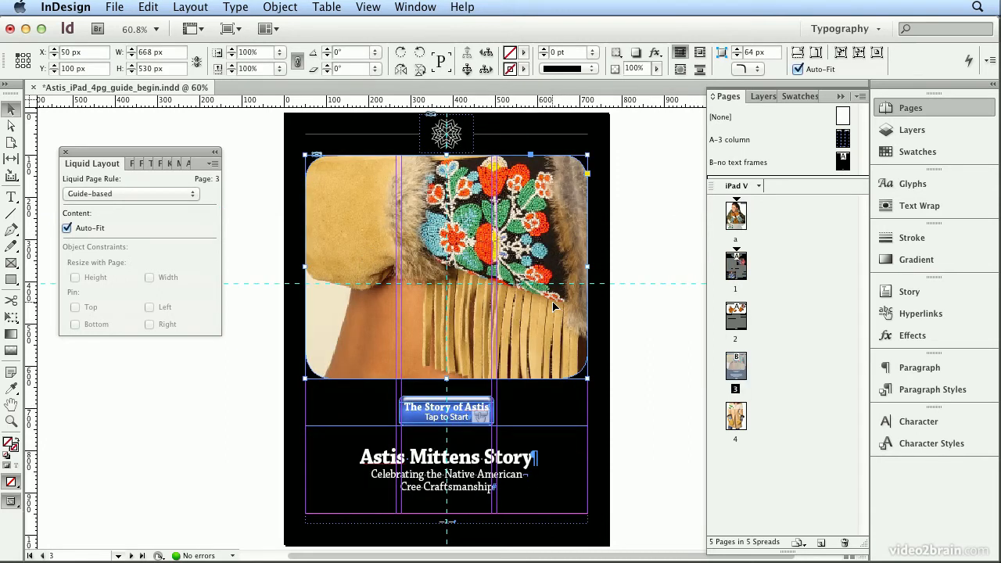
pyautogui.click(805, 70)
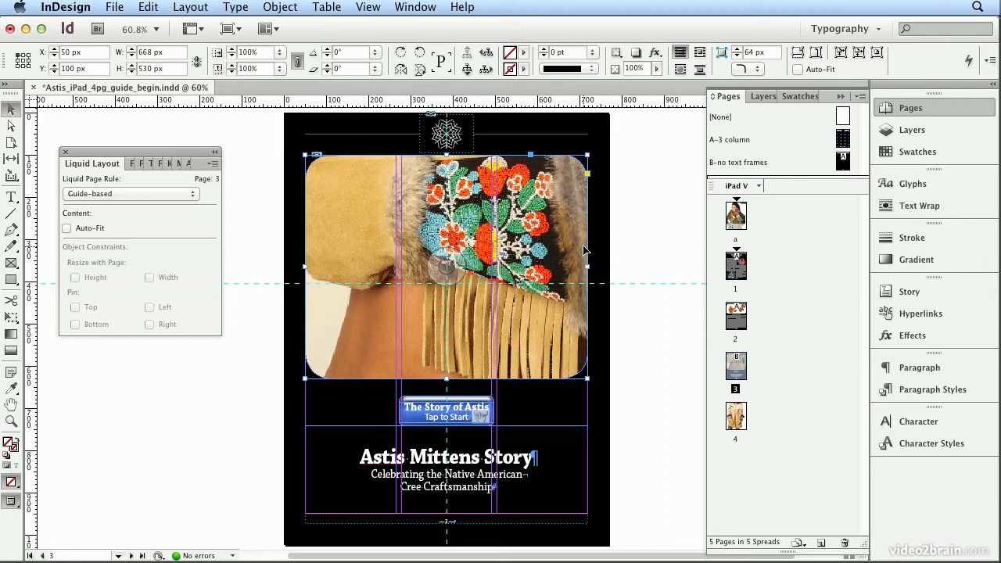
# Review the liquid guides on pages 4, 2 and 1 of the vertical layout.
pyautogui.hotkey('shift', 'pagedown')
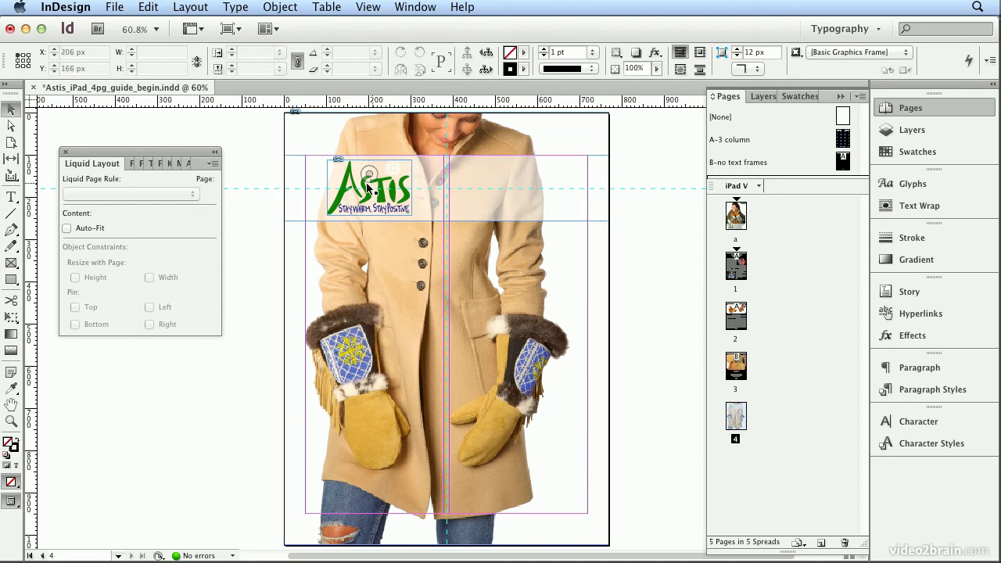
pyautogui.doubleClick(735, 317)
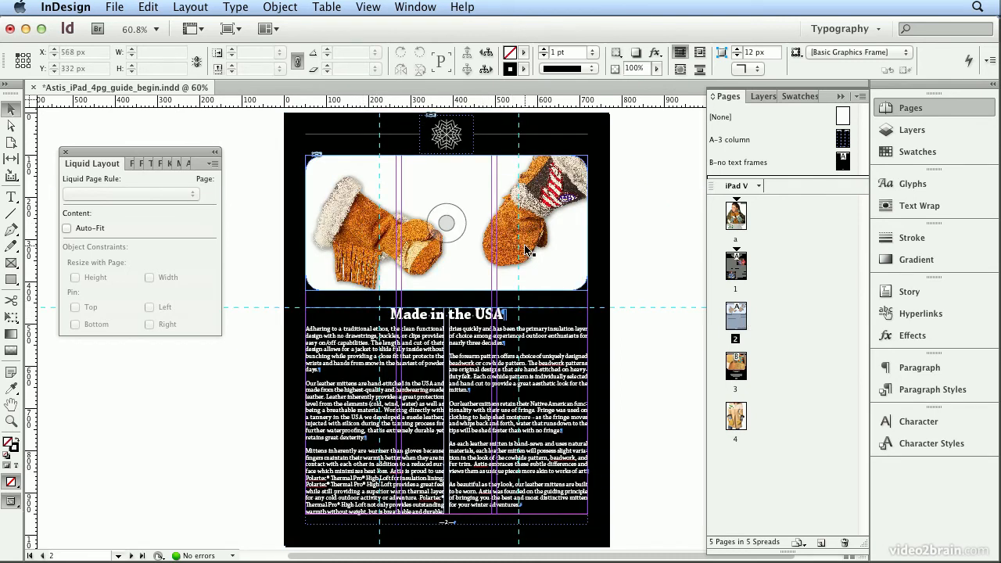
pyautogui.doubleClick(735, 266)
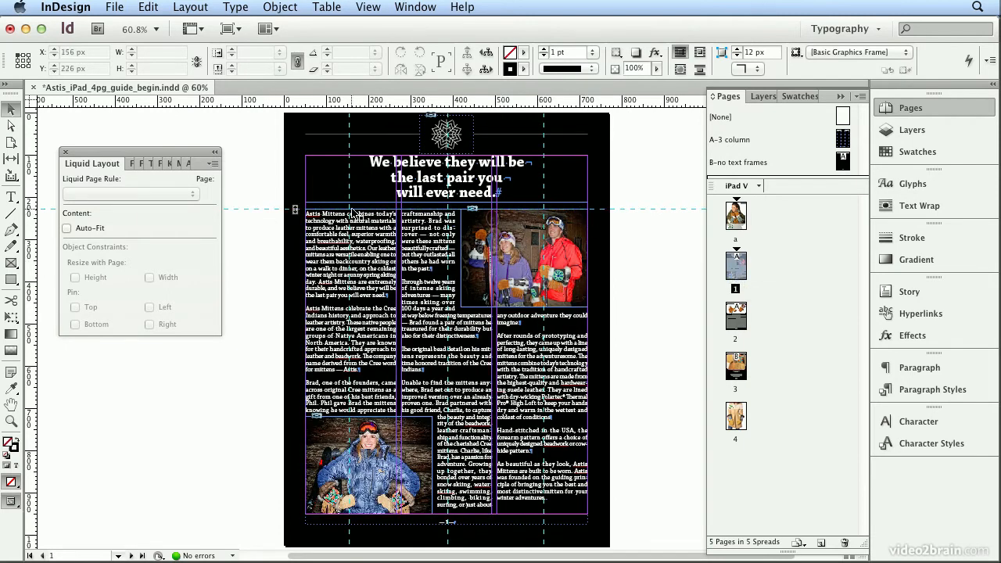
# Create the iPad H alternate layout from iPad V at 1024 x 768 px, preserving the existing liquid page rules.
pyautogui.click(758, 186)
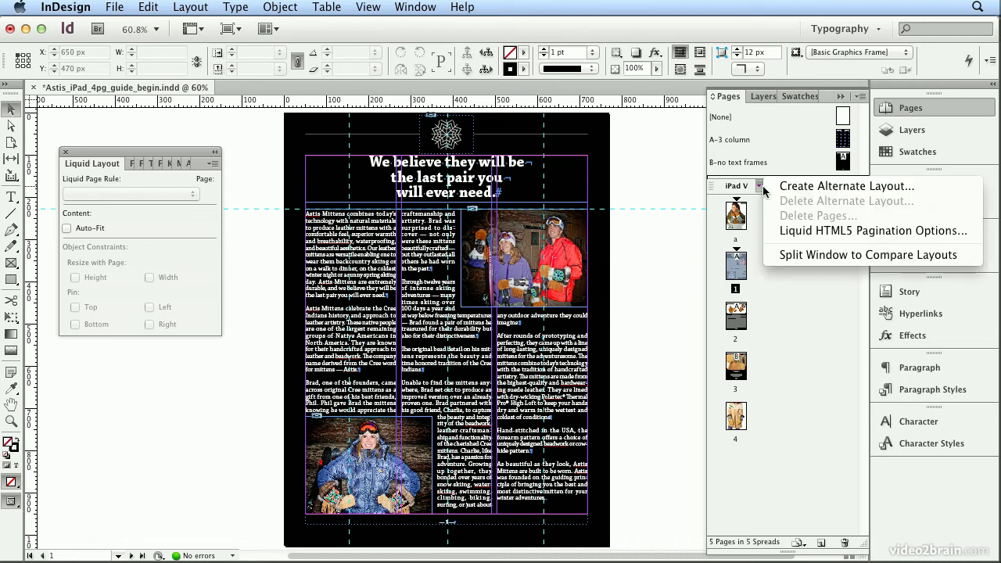
pyautogui.click(770, 184)
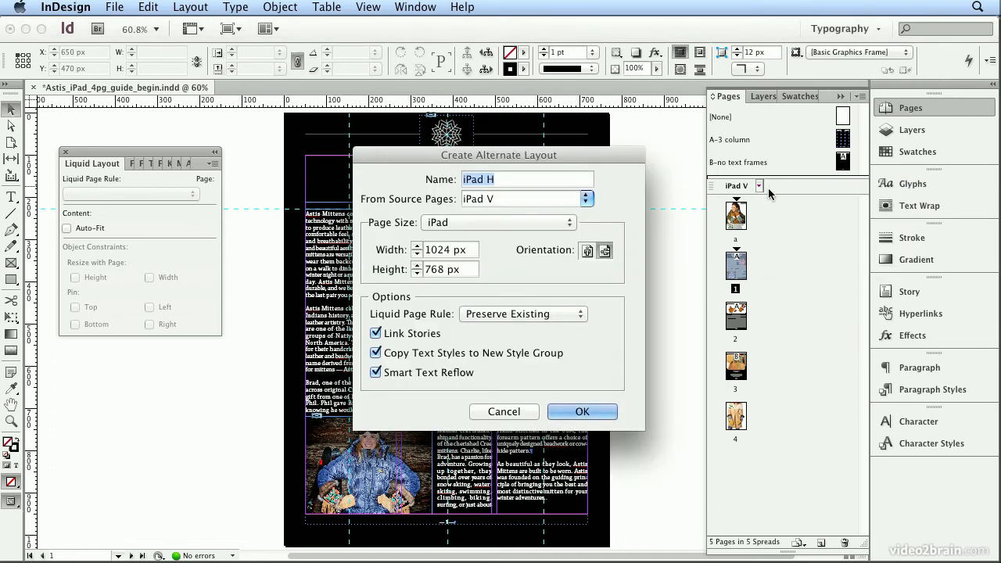
pyautogui.click(600, 417)
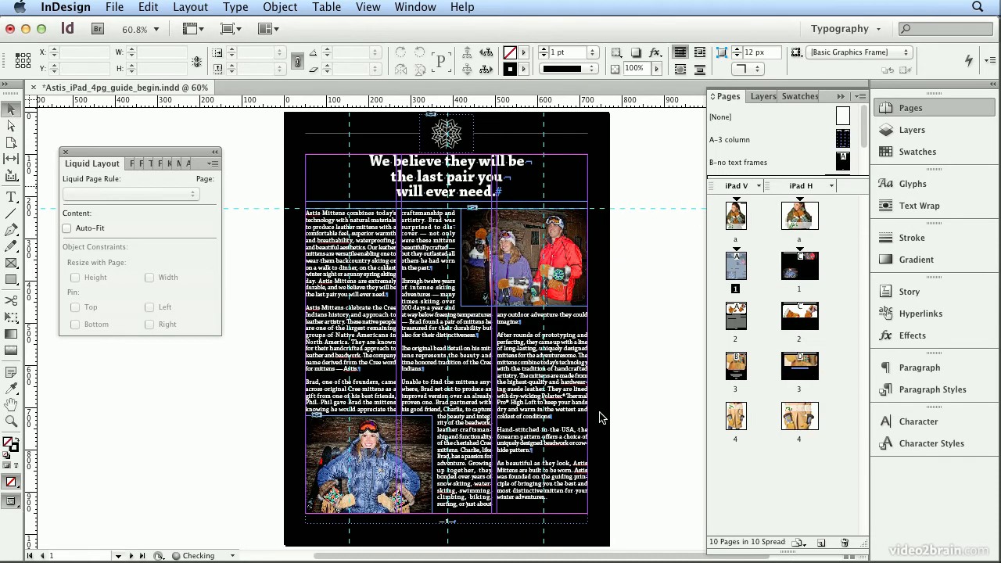
# On iPad H page 1, move the photo of the couple below the headline to Y 210 px and scale it to 300 px wide.
pyautogui.doubleClick(791, 270)
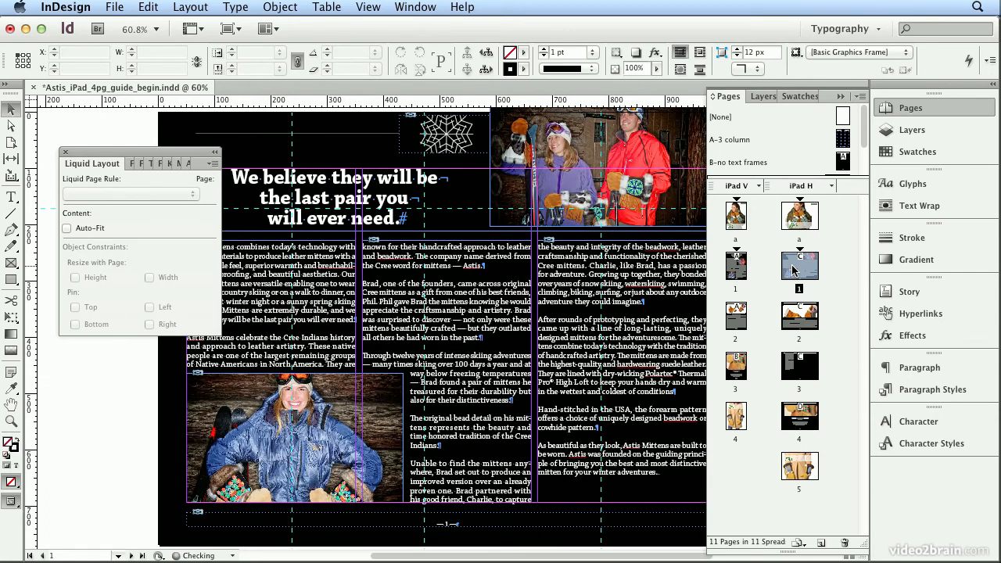
pyautogui.hotkey('ctrl', '-')
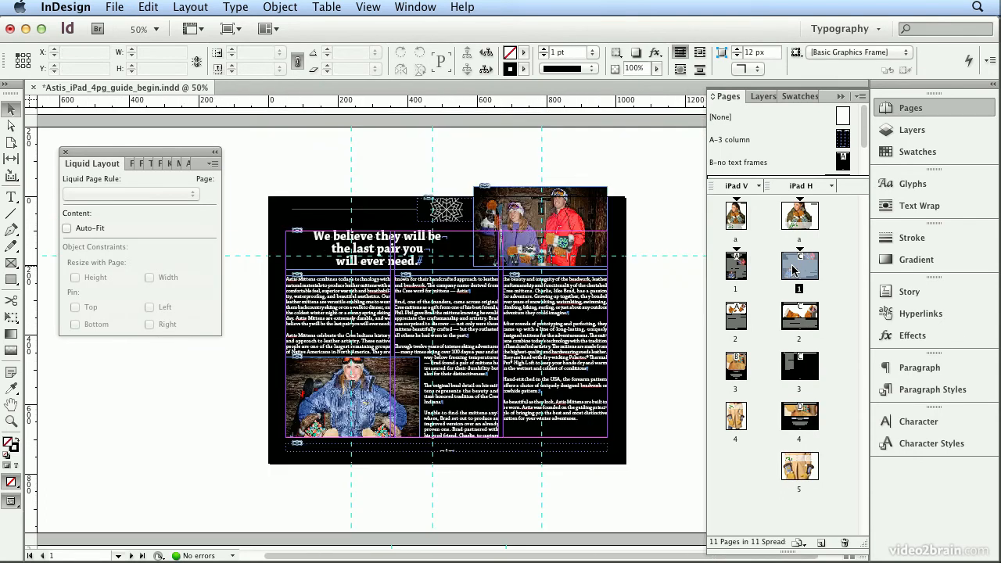
pyautogui.click(585, 204)
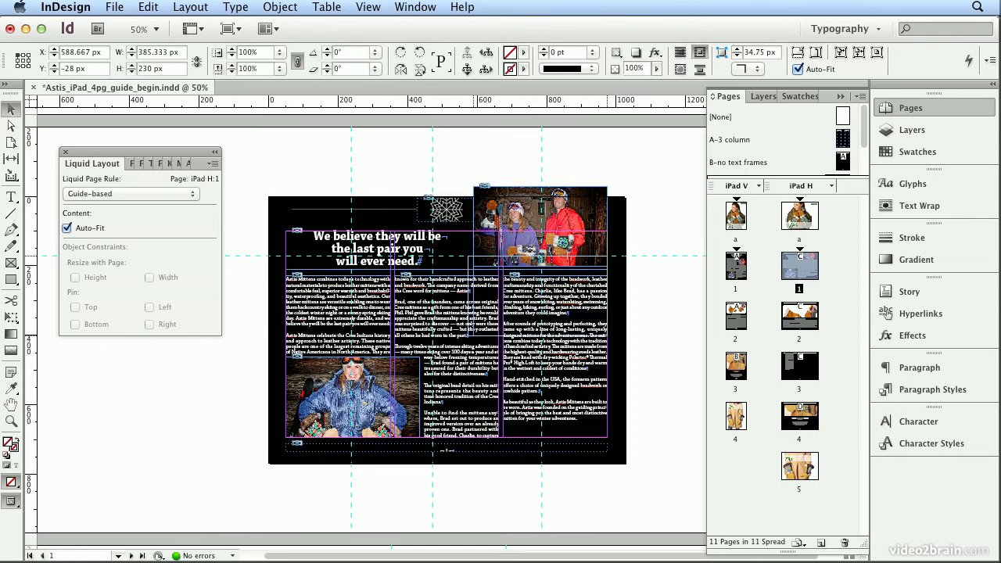
pyautogui.moveTo(583, 199); pyautogui.dragTo(582, 275)
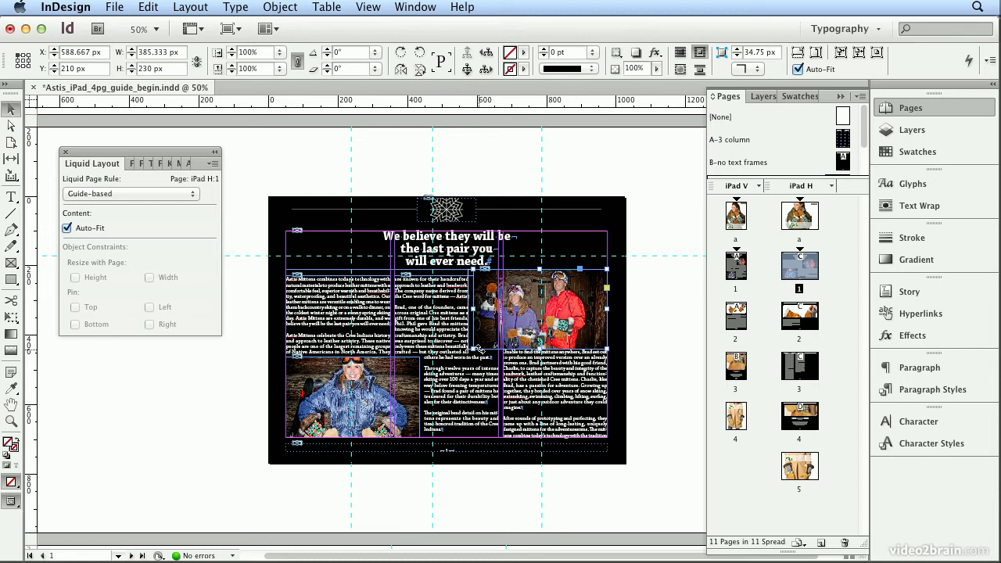
pyautogui.moveTo(473, 350); pyautogui.dragTo(507, 328)
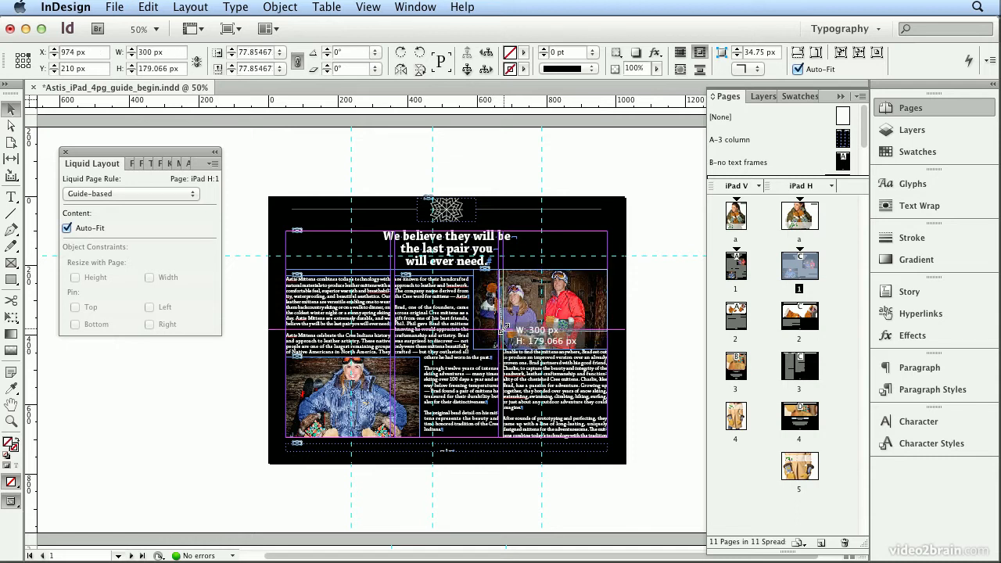
# Scale the photo of the woman in the blue jacket on iPad H page 1 to about 297 px wide within the first column.
pyautogui.click(420, 384)
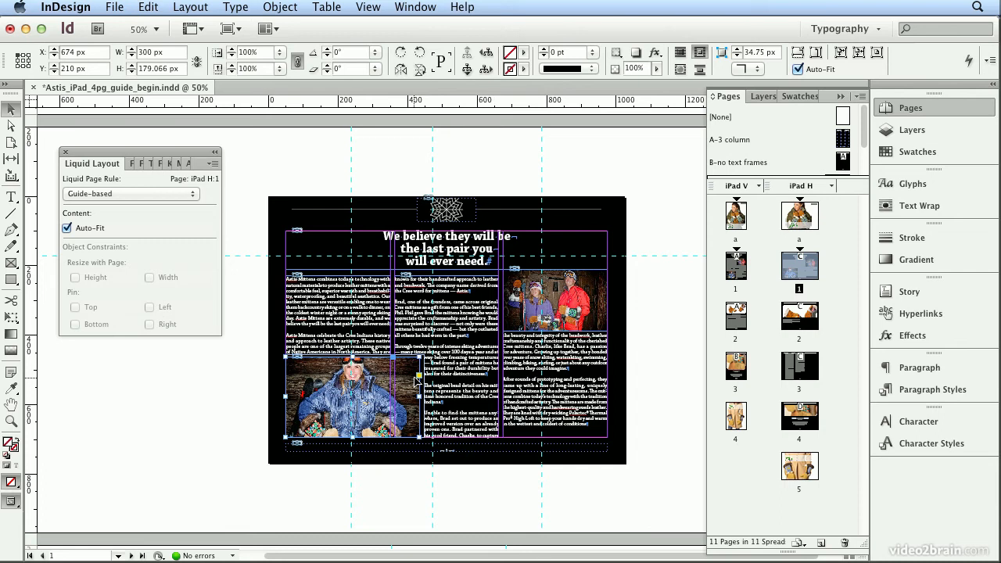
pyautogui.moveTo(421, 358); pyautogui.dragTo(385, 374)
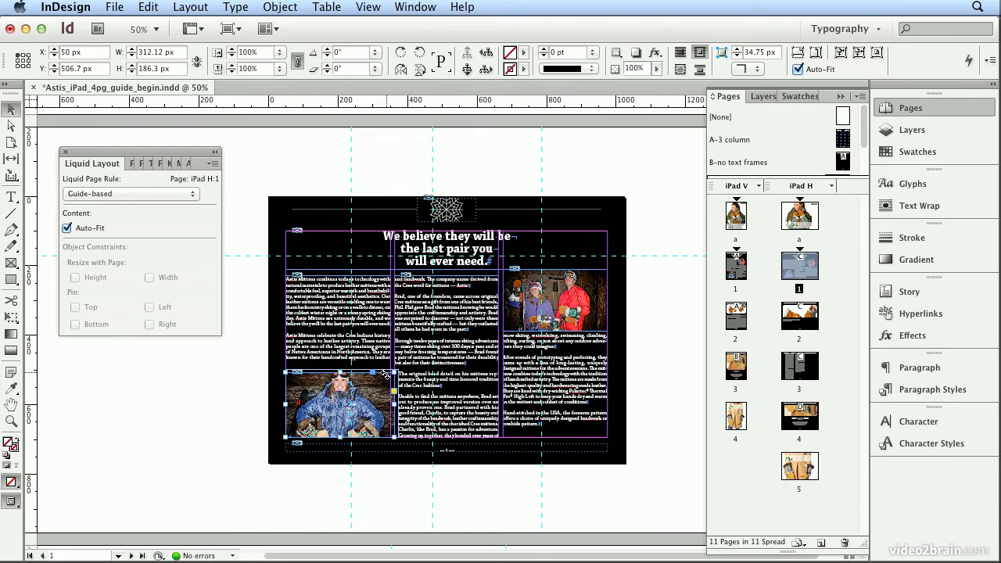
pyautogui.moveTo(392, 374); pyautogui.dragTo(387, 376)
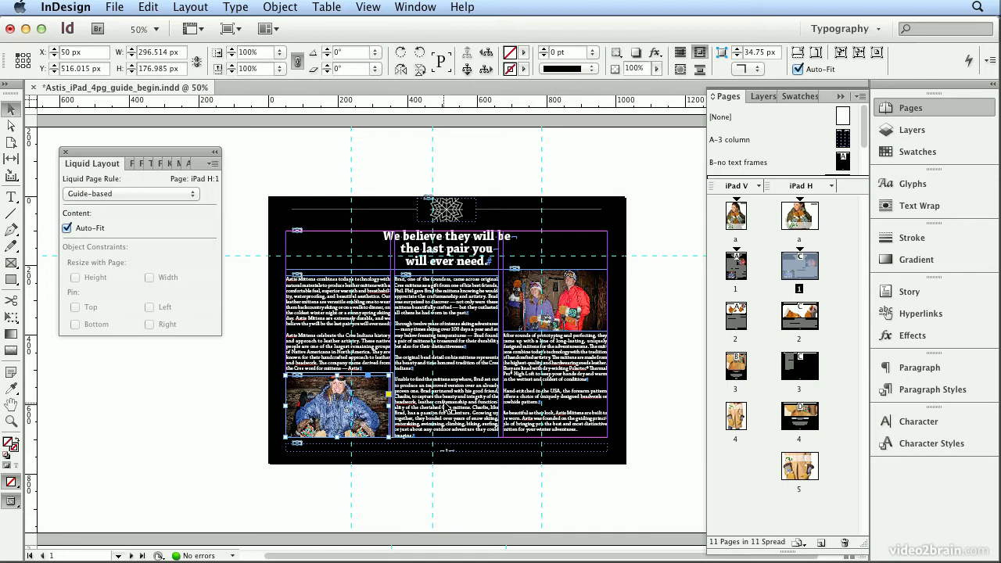
# On iPad H page 2, shorten the mittens picture frame to 202 px high.
pyautogui.click(795, 324)
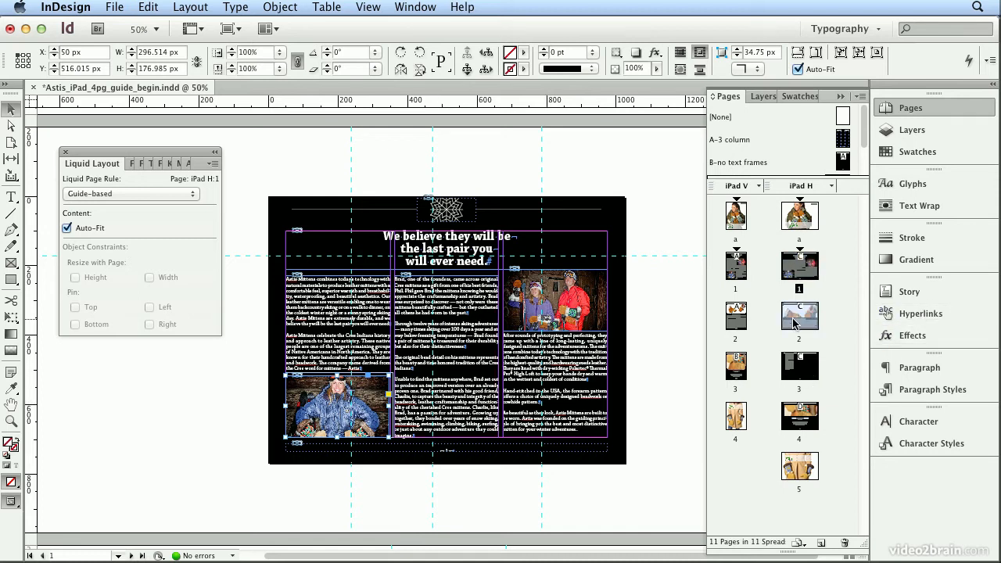
pyautogui.doubleClick(795, 324)
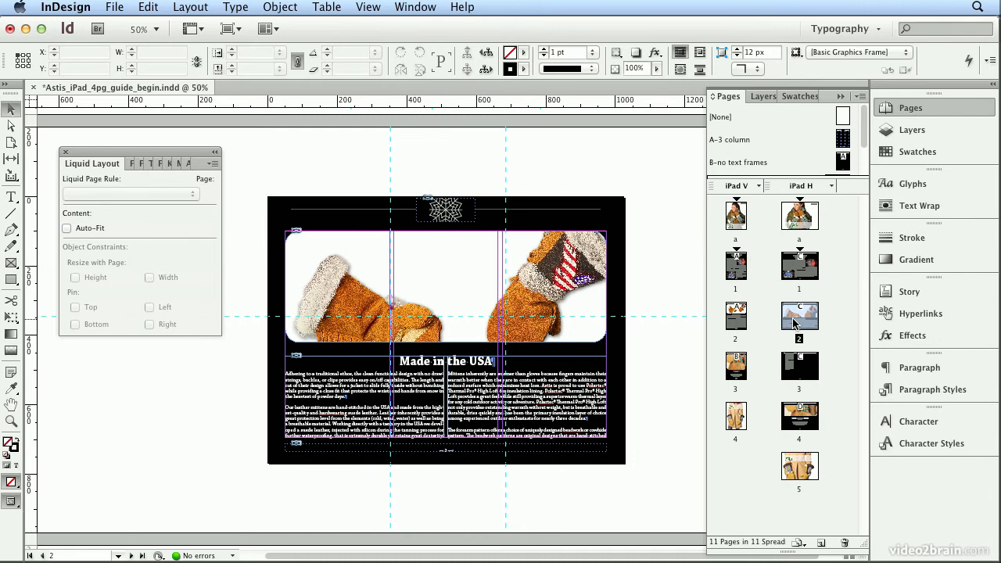
pyautogui.doubleClick(791, 365)
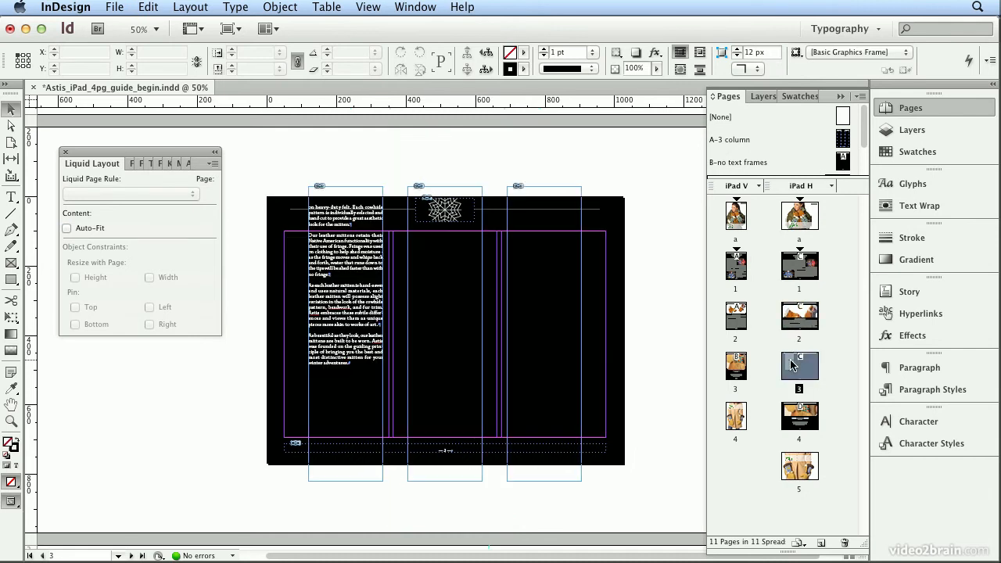
pyautogui.doubleClick(801, 321)
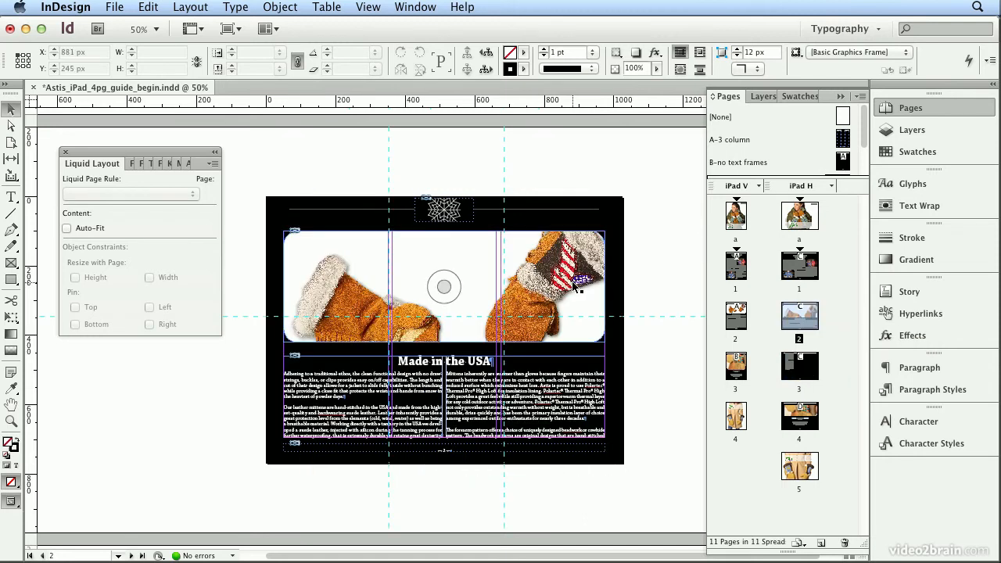
pyautogui.click(576, 288)
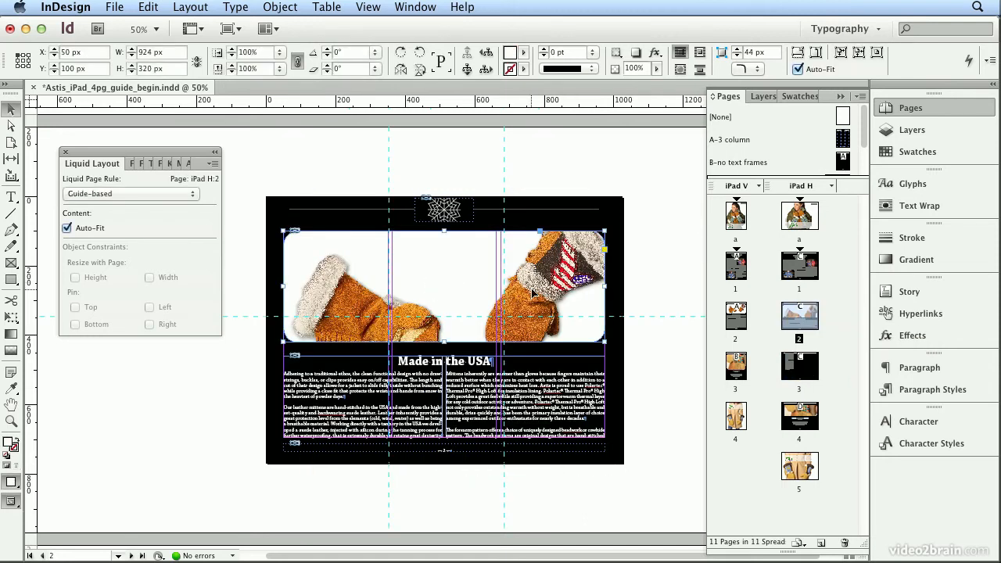
pyautogui.moveTo(443, 341); pyautogui.dragTo(446, 303)
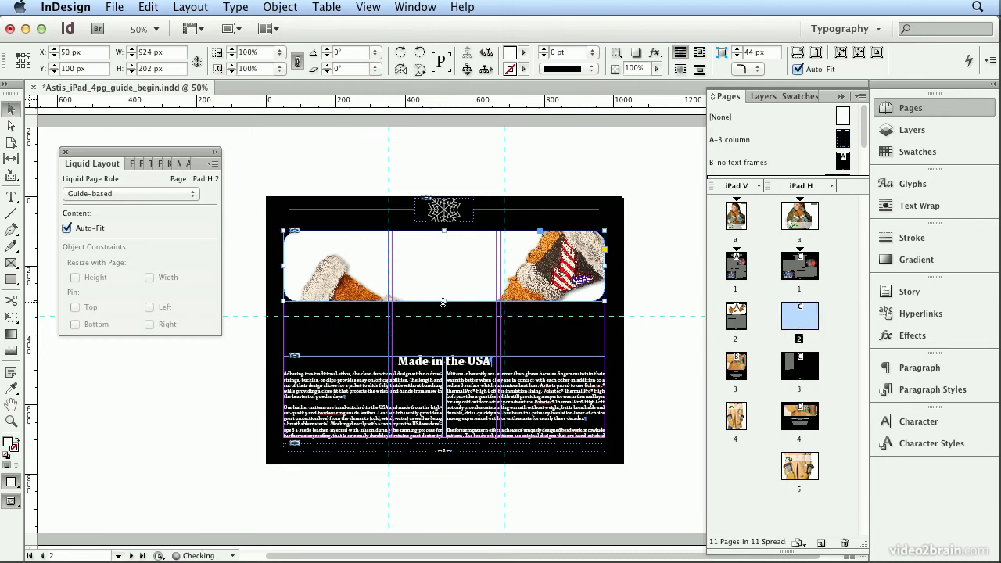
# Make the mittens image fill its frame proportionally and center it in the frame.
pyautogui.click(817, 53)
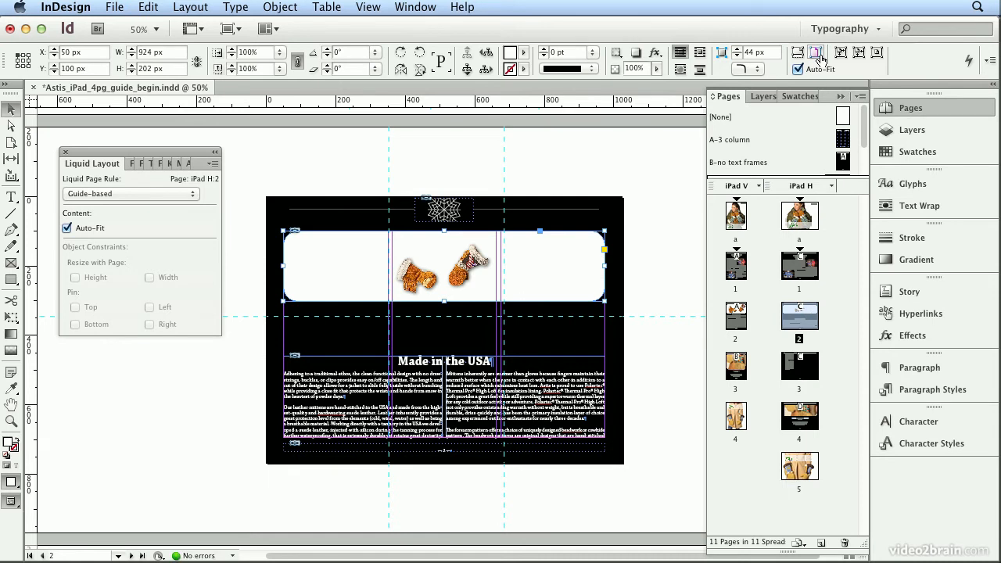
pyautogui.click(798, 53)
pyautogui.click(874, 53)
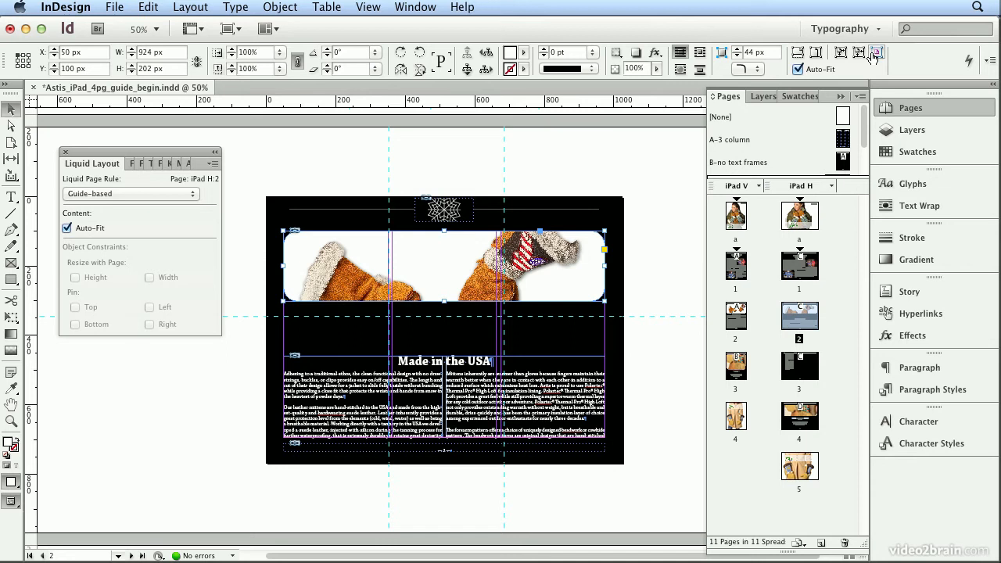
# Shorten the mittens picture frame to 184 px high and extend the "Made in the USA" text frame up to Y 300 px.
pyautogui.click(447, 360)
pyautogui.moveTo(444, 356); pyautogui.dragTo(445, 307)
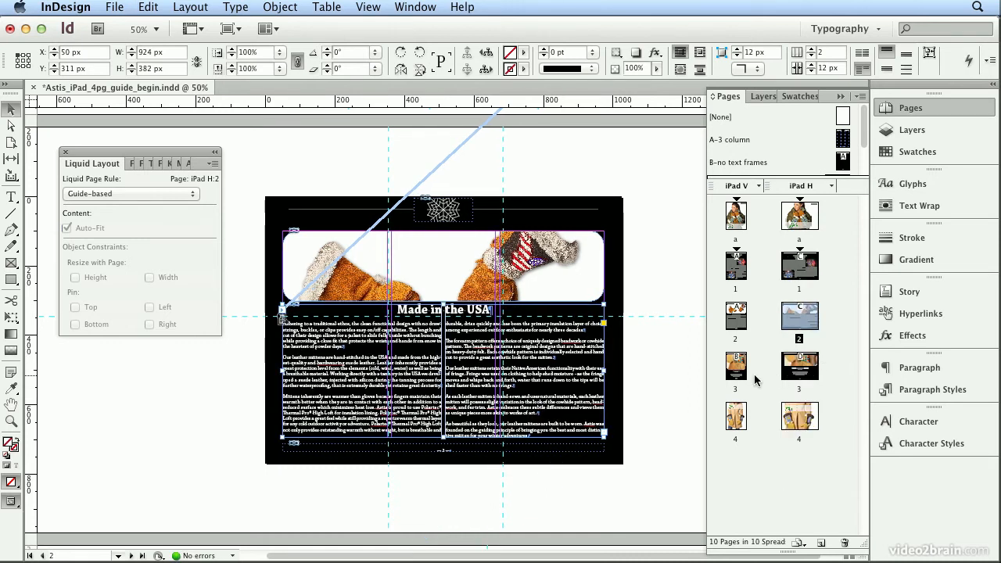
pyautogui.click(443, 266)
pyautogui.moveTo(448, 301); pyautogui.dragTo(444, 300)
pyautogui.click(443, 312)
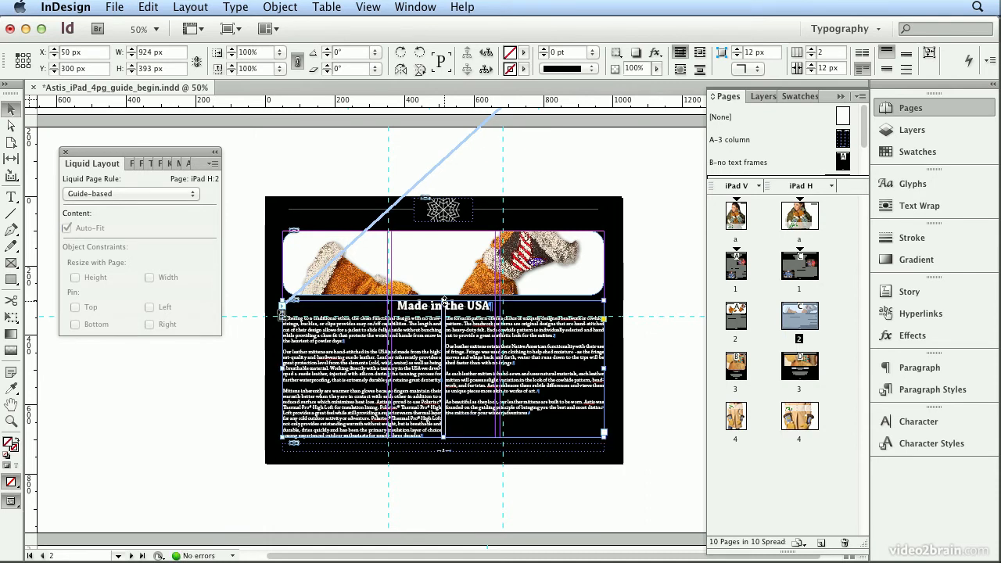
# Scale the mittens image inside its frame down to about 686 px wide and center it in the frame.
pyautogui.click(444, 262)
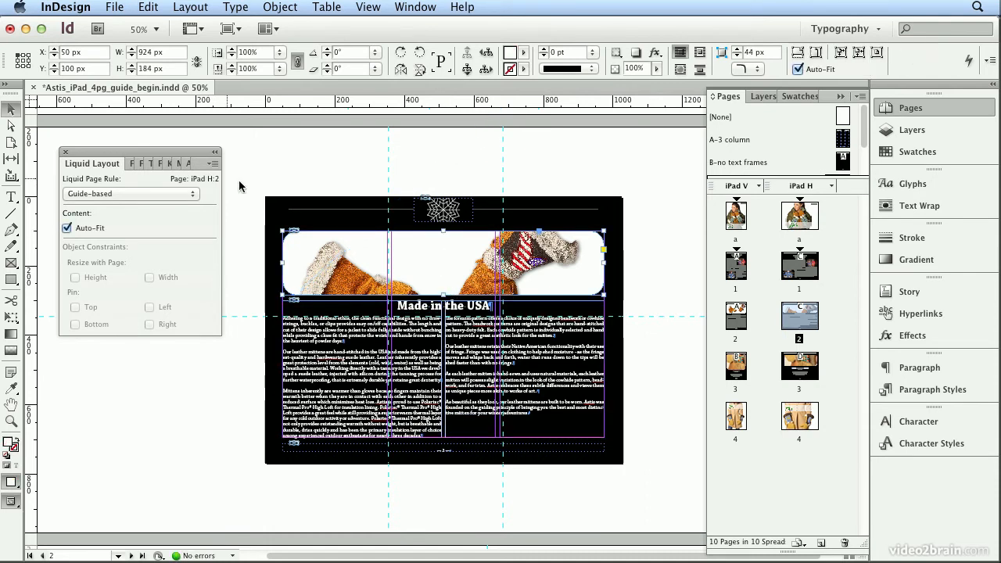
pyautogui.click(444, 263)
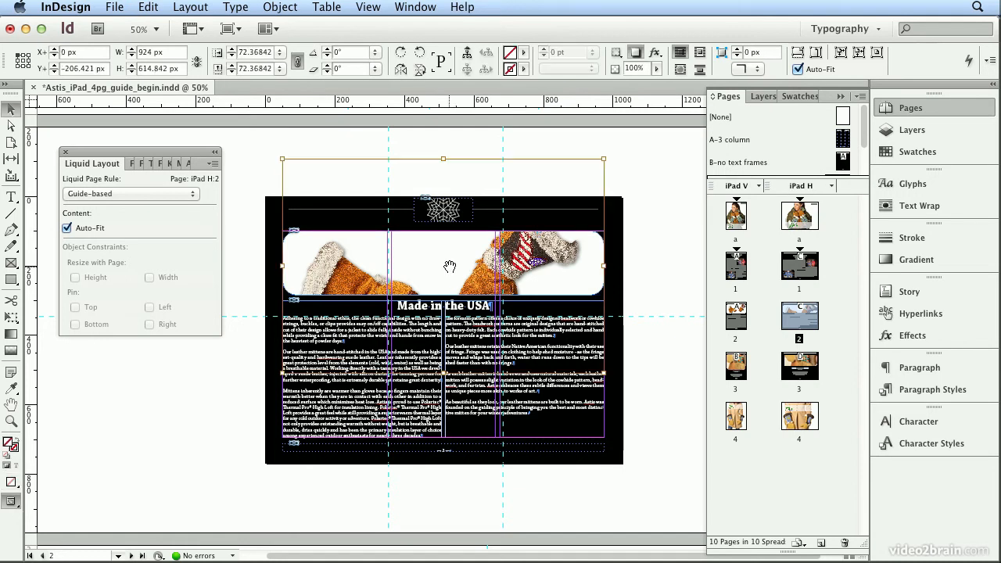
pyautogui.press('super+comma')
pyautogui.press('super+comma')
pyautogui.press('super+comma')
pyautogui.press('super+comma')
pyautogui.press('super+comma')
pyautogui.press('super+comma')
pyautogui.press('super+comma')
pyautogui.press('super+comma')
pyautogui.press('super+comma')
pyautogui.press('super+comma')
pyautogui.press('super+comma')
pyautogui.press('super+comma')
pyautogui.press('super+comma')
pyautogui.press('super+comma')
pyautogui.press('super+comma')
pyautogui.press('super+comma')
pyautogui.press('super+comma')
pyautogui.press('super+comma')
pyautogui.press('super+comma')
pyautogui.press('super+comma')
pyautogui.press('super+comma')
pyautogui.press('super+comma')
pyautogui.press('super+comma')
pyautogui.press('super+comma')
pyautogui.press('super+comma')
pyautogui.press('super+comma')
pyautogui.press('super+comma')
pyautogui.press('super+comma')
pyautogui.press('super+comma')
pyautogui.press('super+comma')
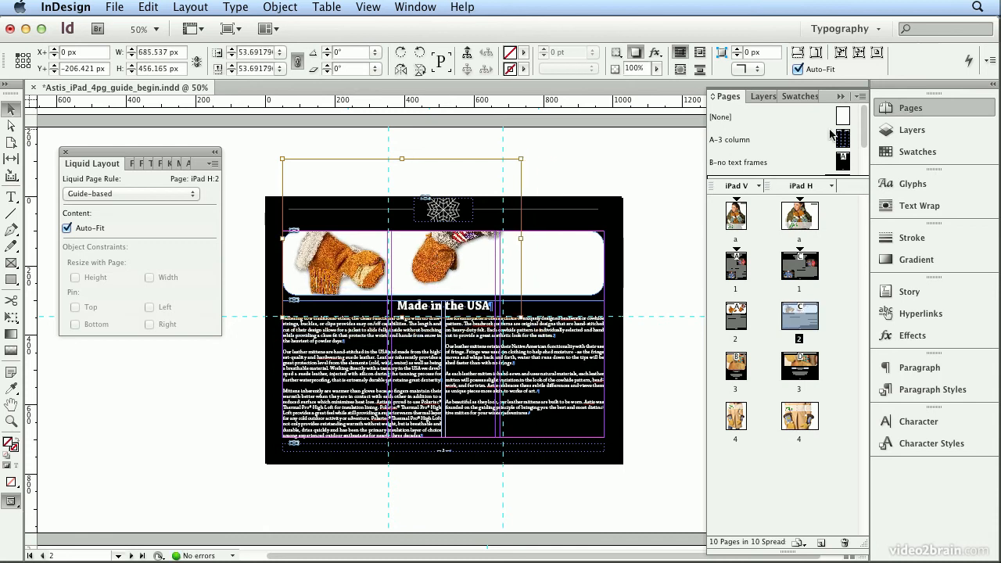
pyautogui.click(878, 53)
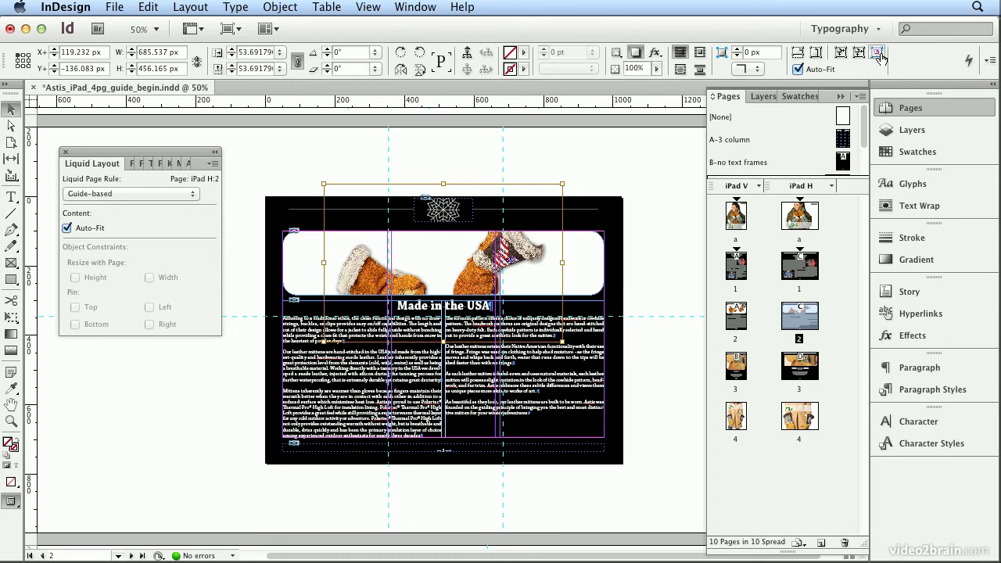
# Nudge the mittens image up about 40 px inside its frame.
pyautogui.hotkey('shift', 'Up')
pyautogui.hotkey('shift', 'Up')
pyautogui.hotkey('shift', 'Up')
pyautogui.hotkey('shift', 'Up')
pyautogui.hotkey('shift', 'Up')
pyautogui.hotkey('shift', 'Down')
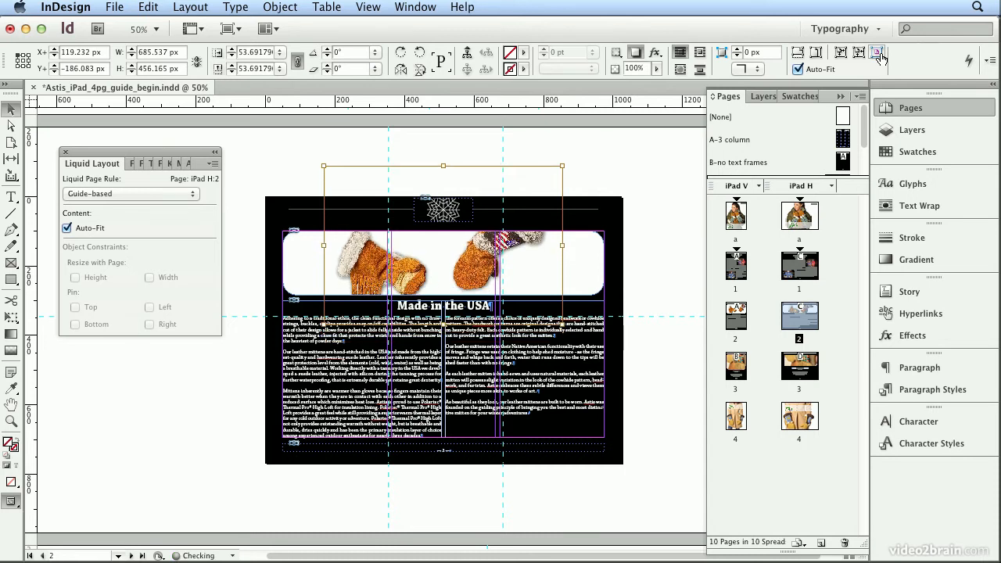
# Reduce the mittens image further to about 646 px wide and center it again in its frame.
pyautogui.press('super+comma')
pyautogui.press('super+comma')
pyautogui.press('super+comma')
pyautogui.press('super+comma')
pyautogui.press('super+comma')
pyautogui.press('super+comma')
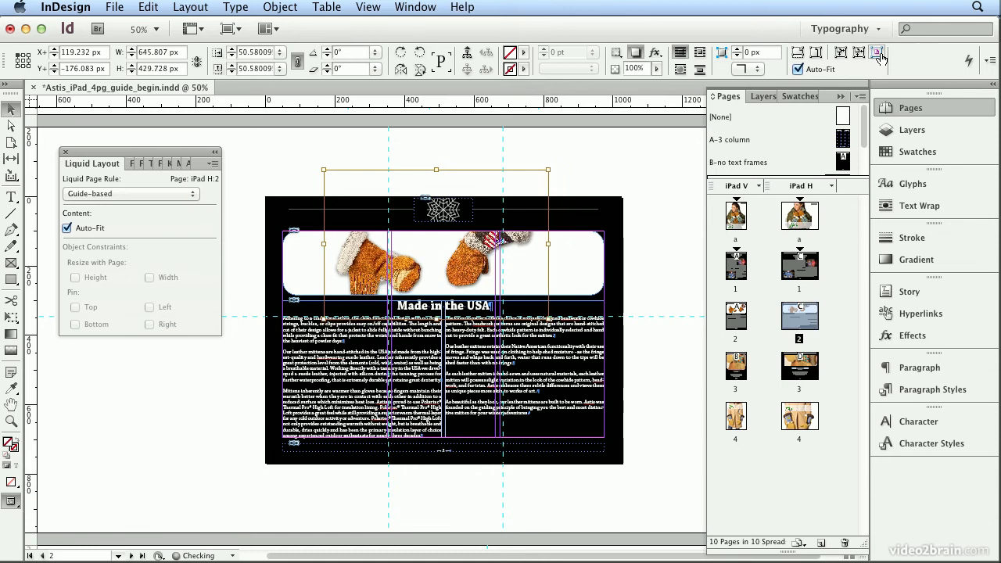
pyautogui.click(877, 52)
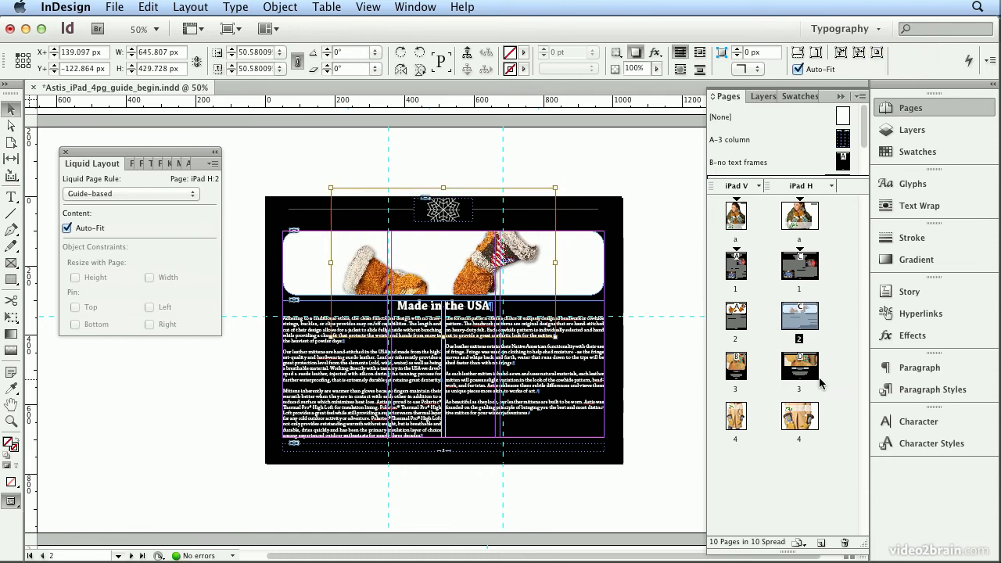
# On iPad H page 3, make the beaded mitten image fill its frame proportionally.
pyautogui.doubleClick(795, 374)
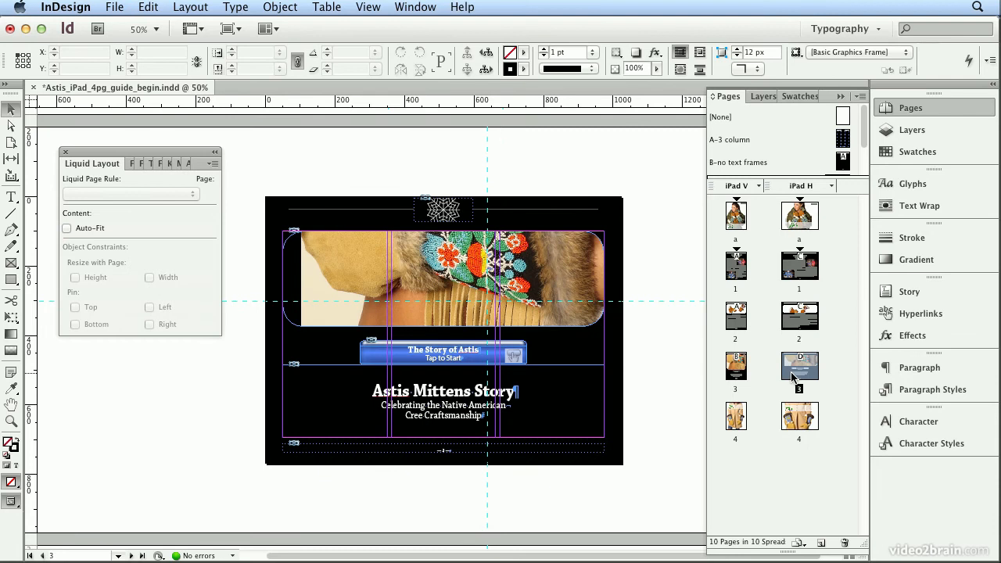
pyautogui.click(557, 283)
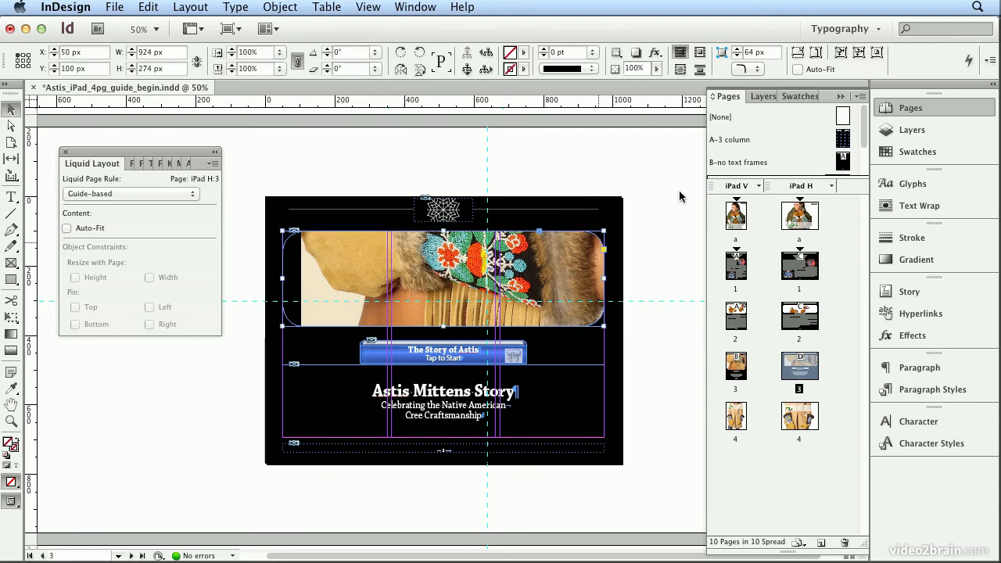
pyautogui.click(799, 53)
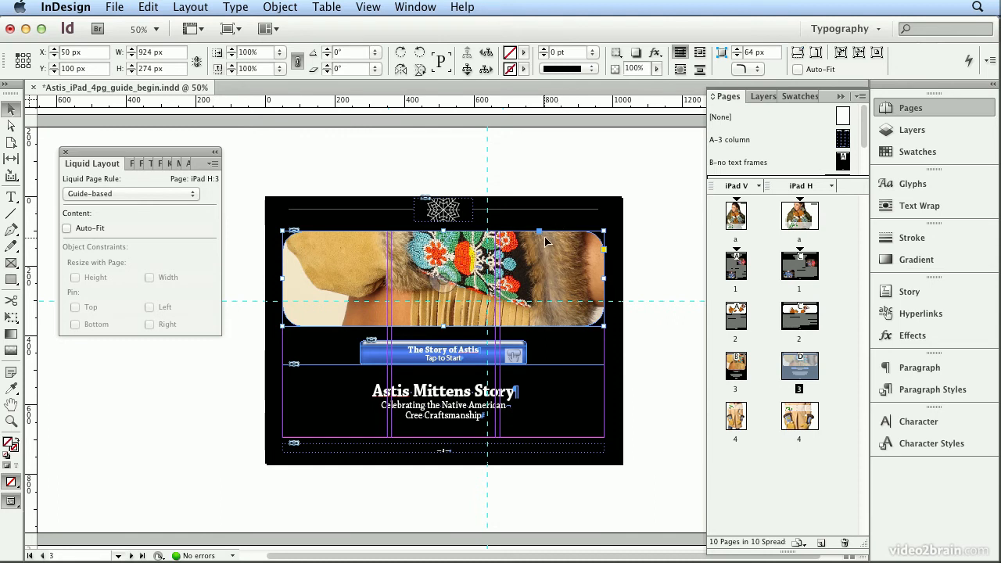
# Review iPad H pages 4 and a, and inspect the snowflake's liquid object constraints on the A-3 column master.
pyautogui.doubleClick(811, 422)
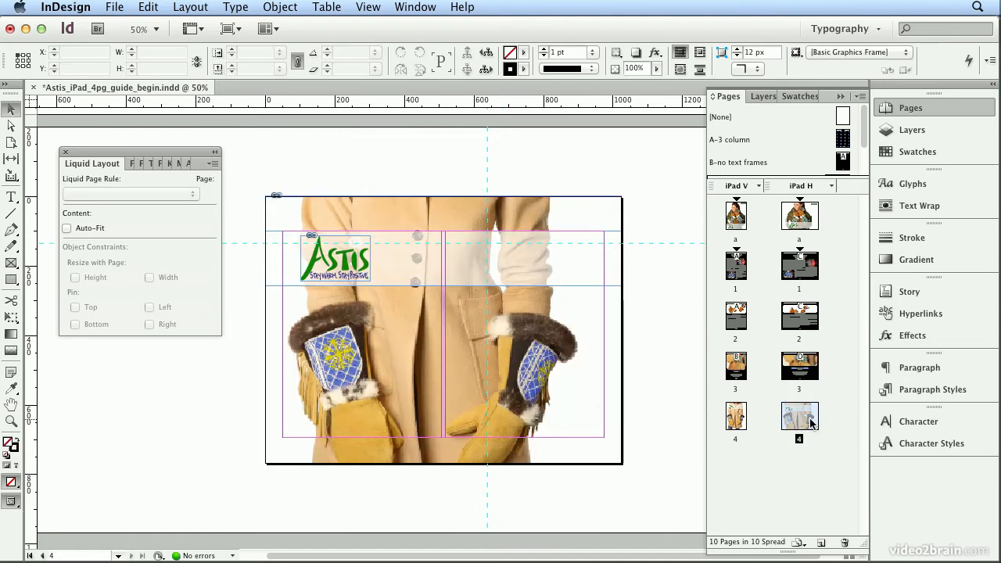
pyautogui.doubleClick(801, 225)
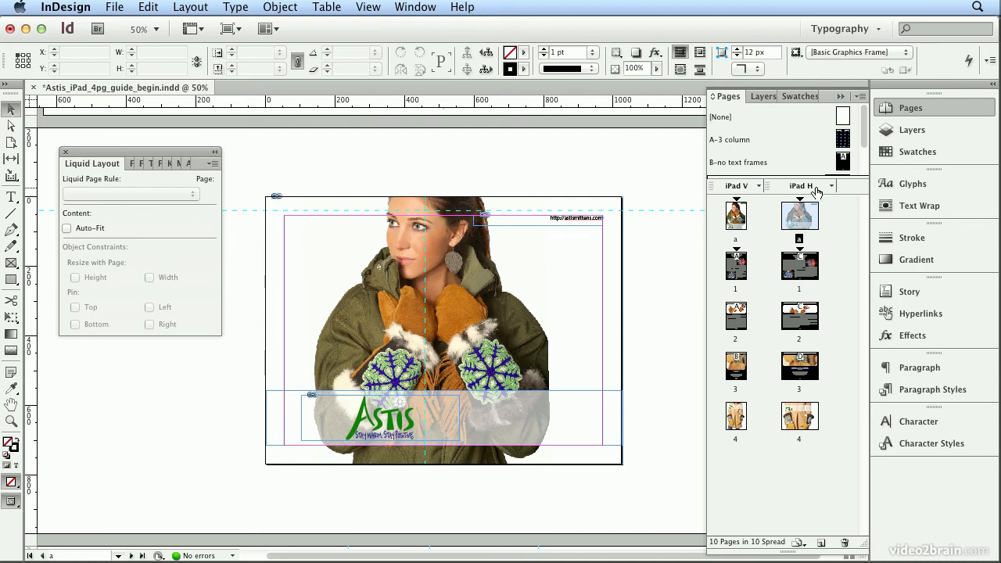
pyautogui.click(12, 144)
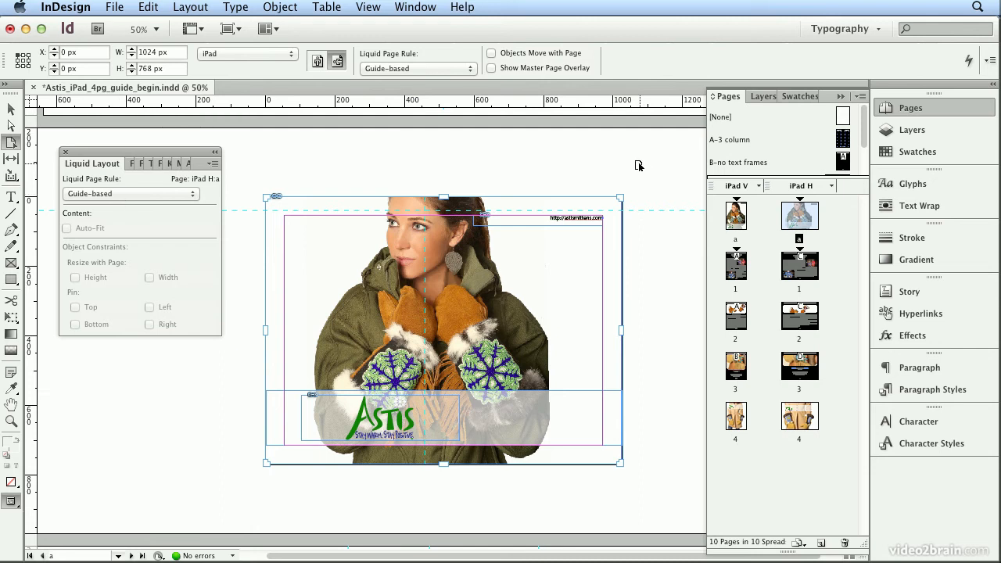
pyautogui.doubleClick(724, 145)
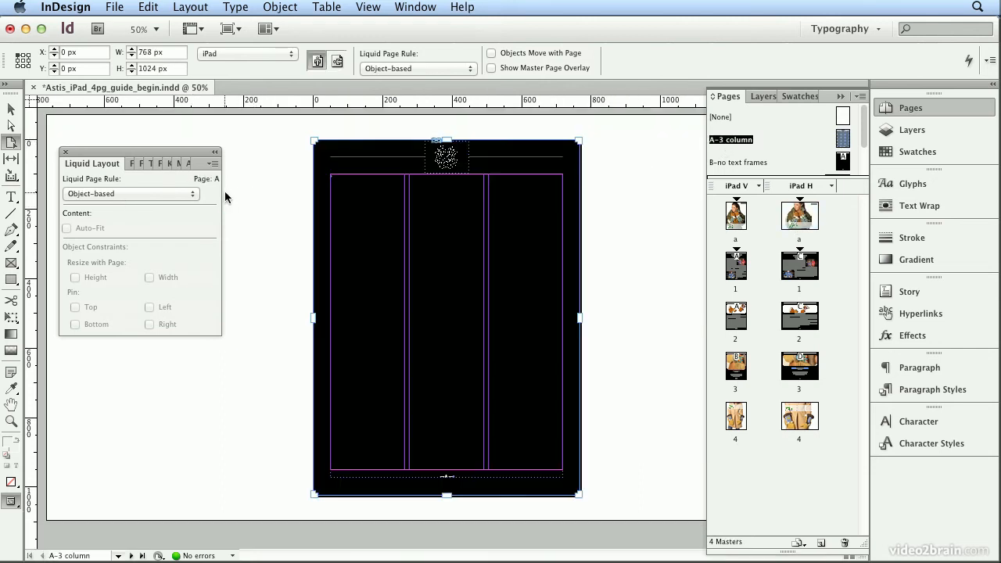
pyautogui.click(440, 165)
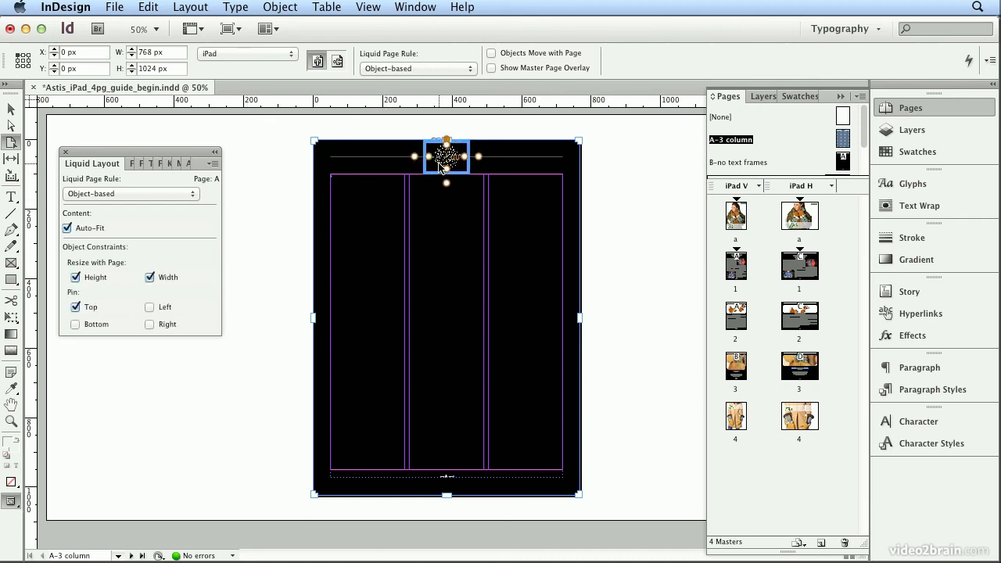
# On the C-3 column iPad H master, fit the snowflake graphic proportionally inside its frame.
pyautogui.moveTo(837, 178); pyautogui.dragTo(837, 250)
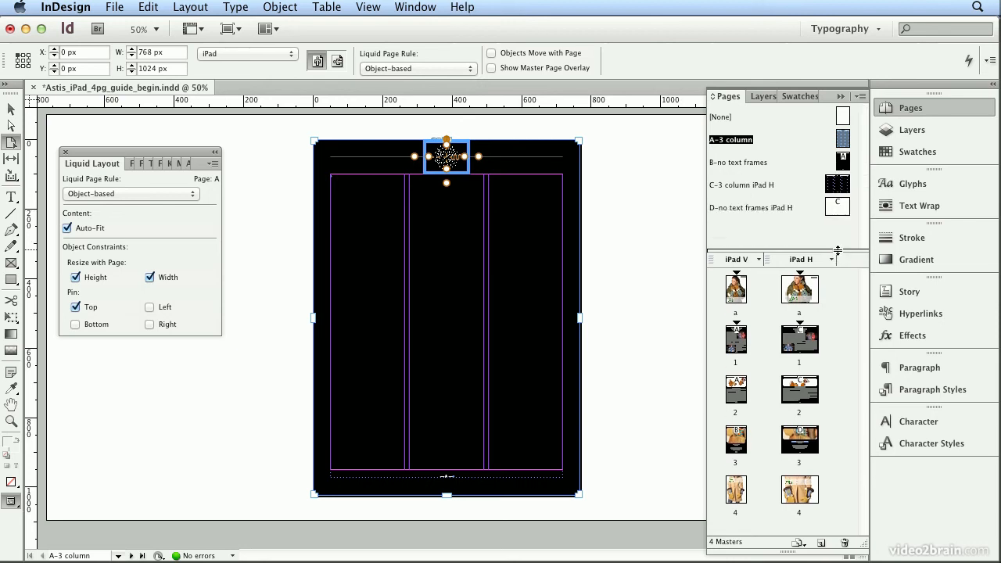
pyautogui.doubleClick(735, 185)
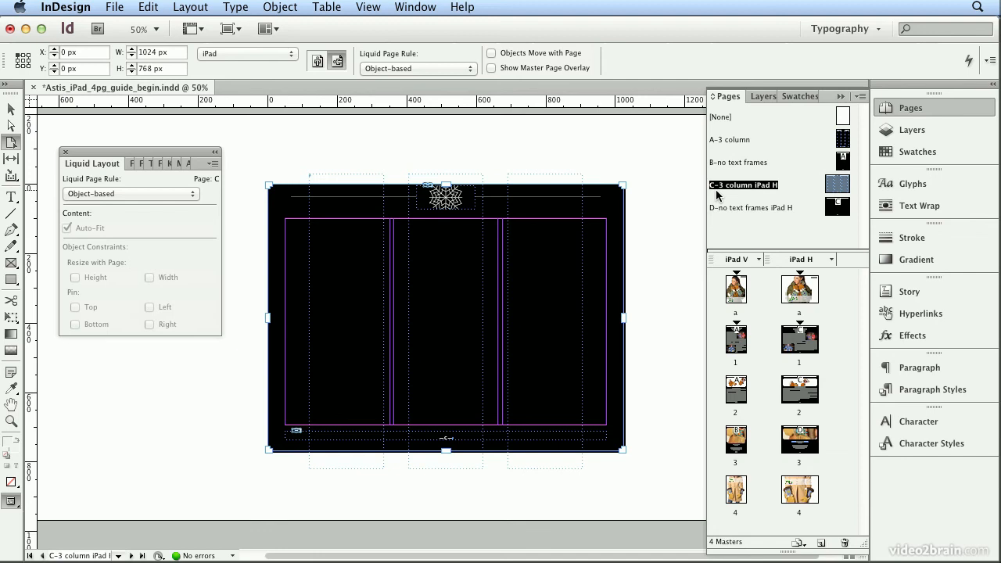
pyautogui.click(457, 204)
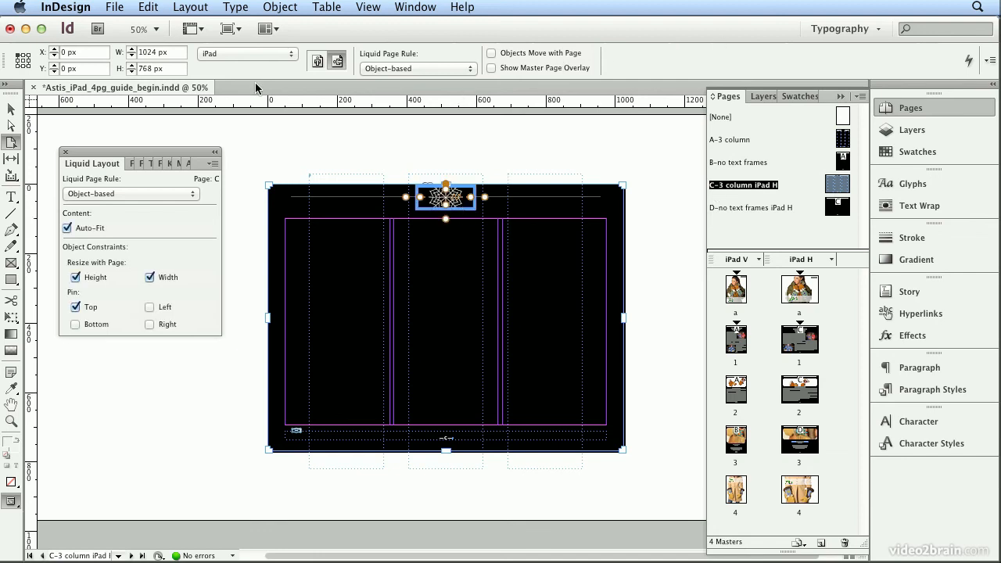
pyautogui.click(9, 109)
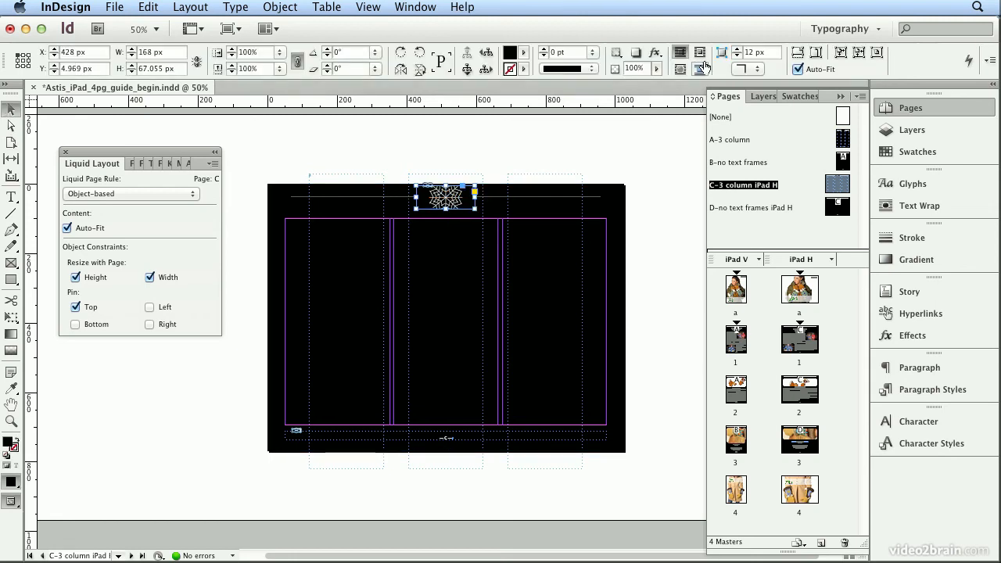
pyautogui.click(814, 54)
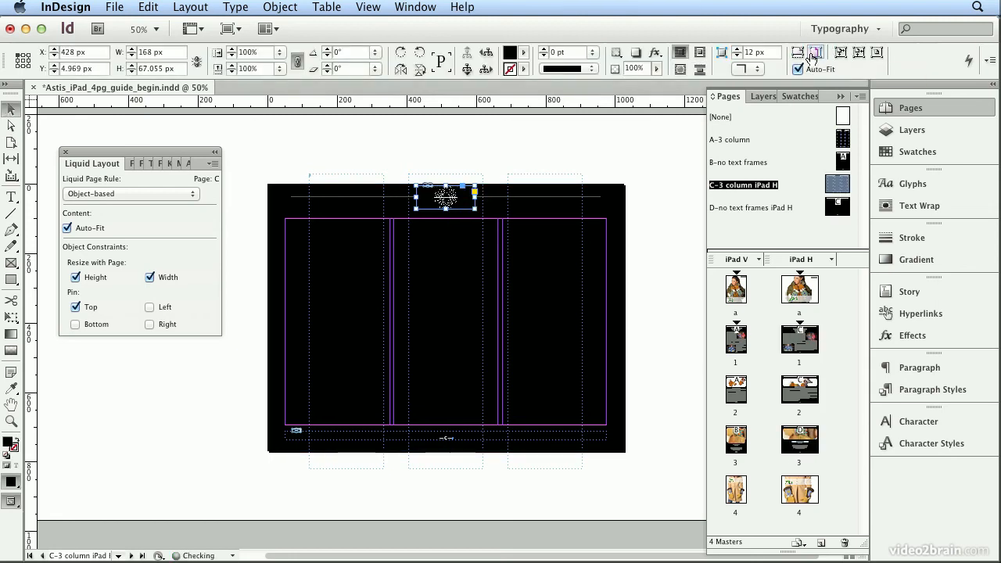
# Resize the first text frame on the C-3 column iPad H master to 312 x 593 px at X 50, Y 100 px.
pyautogui.click(349, 223)
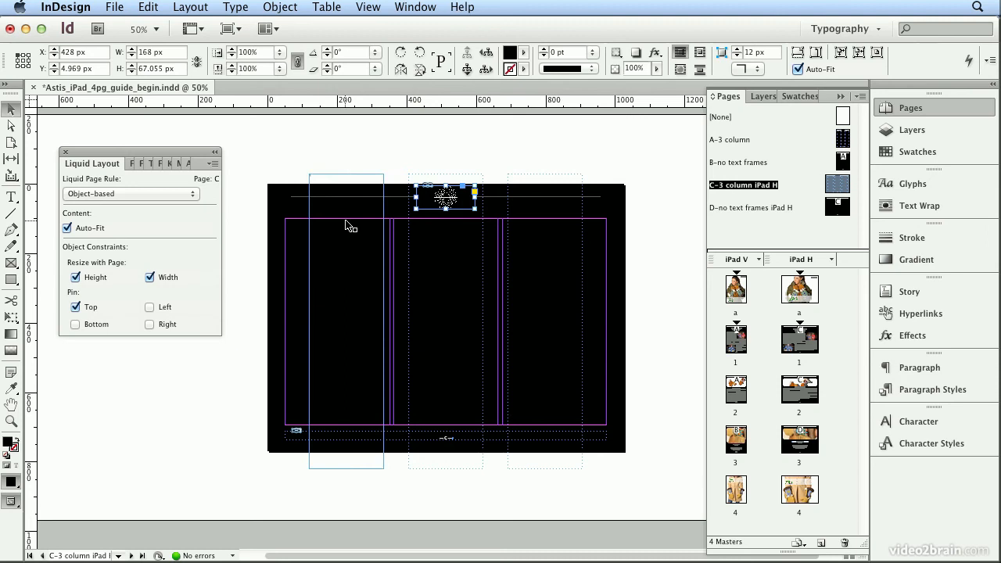
pyautogui.moveTo(383, 173); pyautogui.dragTo(392, 218)
pyautogui.moveTo(309, 470); pyautogui.dragTo(285, 424)
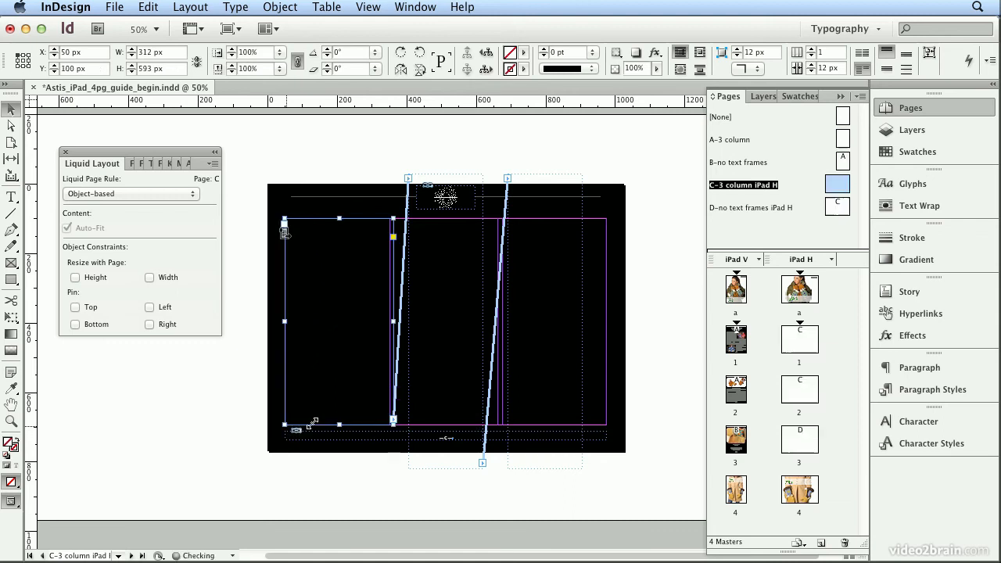
# Resize the second text frame on the C-3 column iPad H master to 300 x 593 px at X 362, Y 100 px.
pyautogui.click(447, 398)
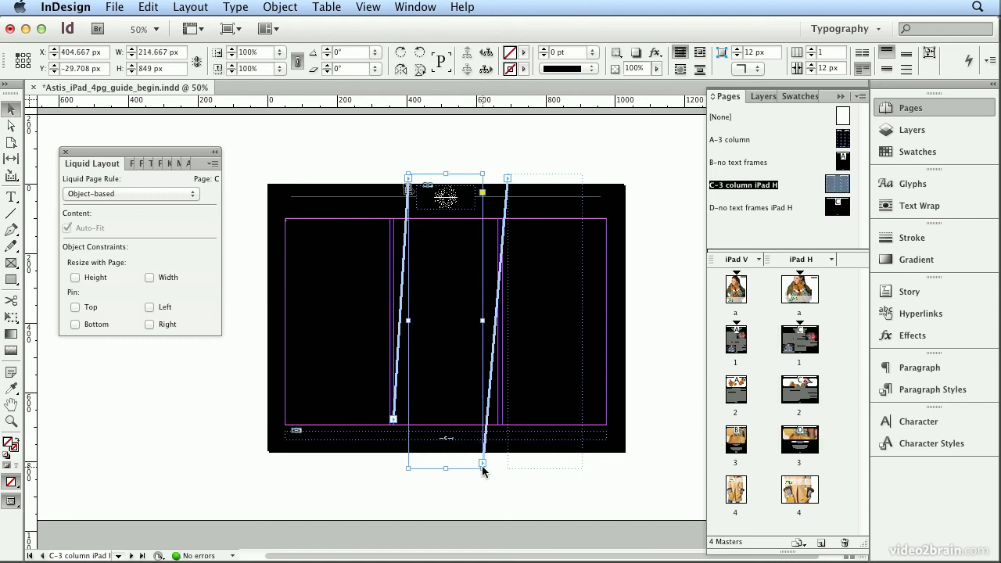
pyautogui.moveTo(483, 469); pyautogui.dragTo(497, 424)
pyautogui.moveTo(408, 173); pyautogui.dragTo(394, 218)
# Resize the third text frame on the C-3 column iPad H master to about 284 x 593 px, ending at the outer and bottom margins.
pyautogui.click(546, 302)
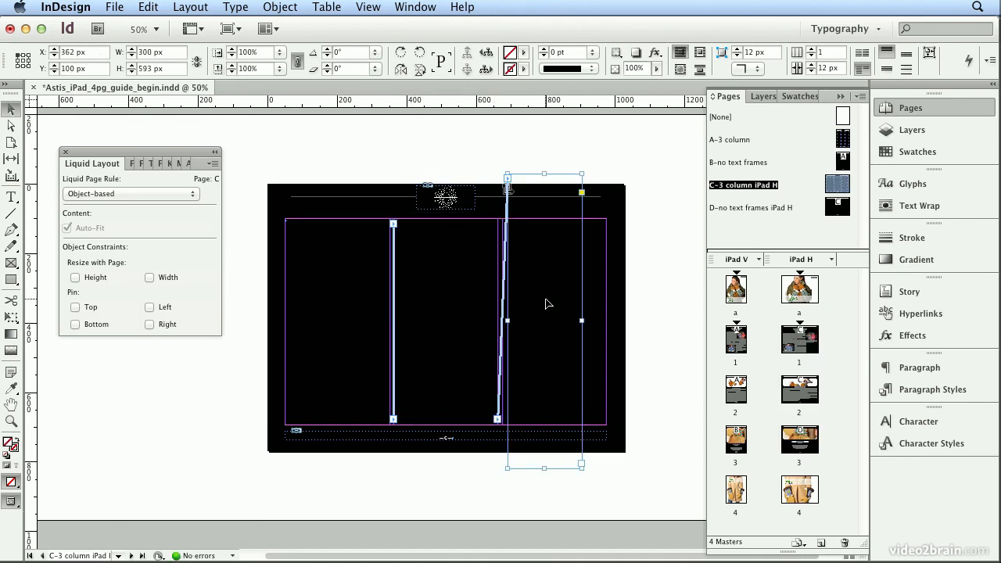
pyautogui.moveTo(581, 174); pyautogui.dragTo(606, 218)
pyautogui.moveTo(557, 469); pyautogui.dragTo(557, 425)
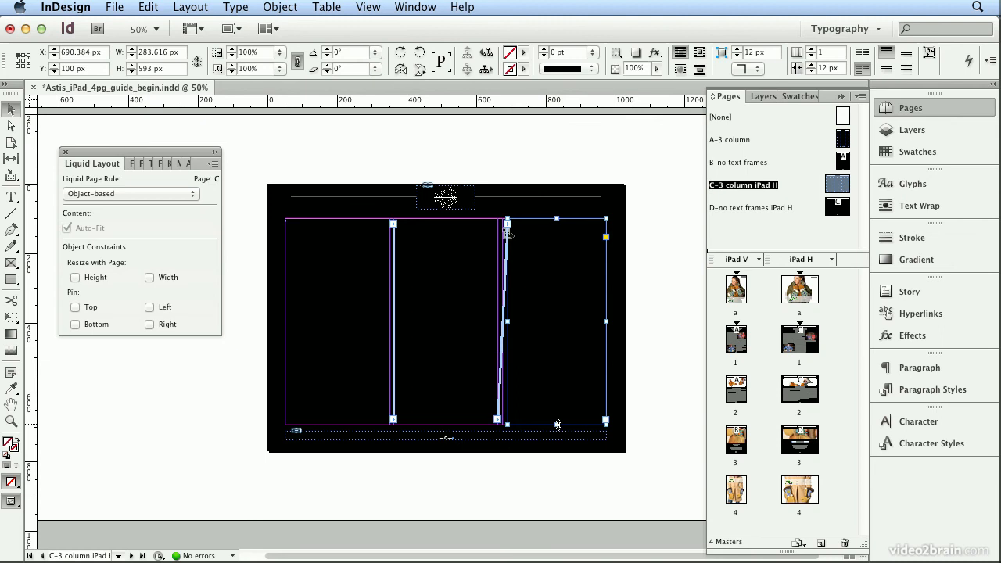
# On iPad H page 1, resize the first column's text frame to 312 x 483 px at X 50, Y 210 px.
pyautogui.doubleClick(795, 339)
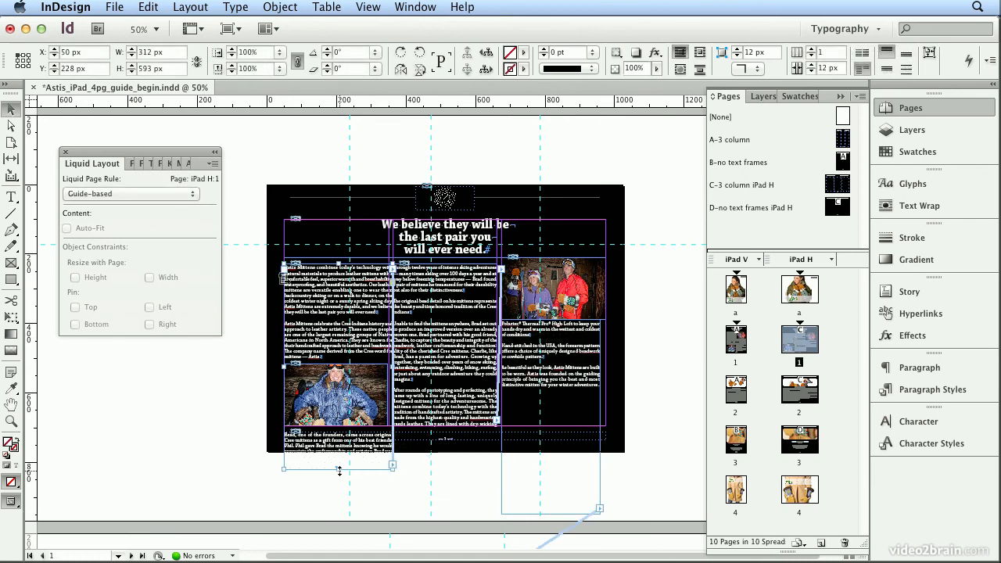
pyautogui.moveTo(338, 470); pyautogui.dragTo(347, 428)
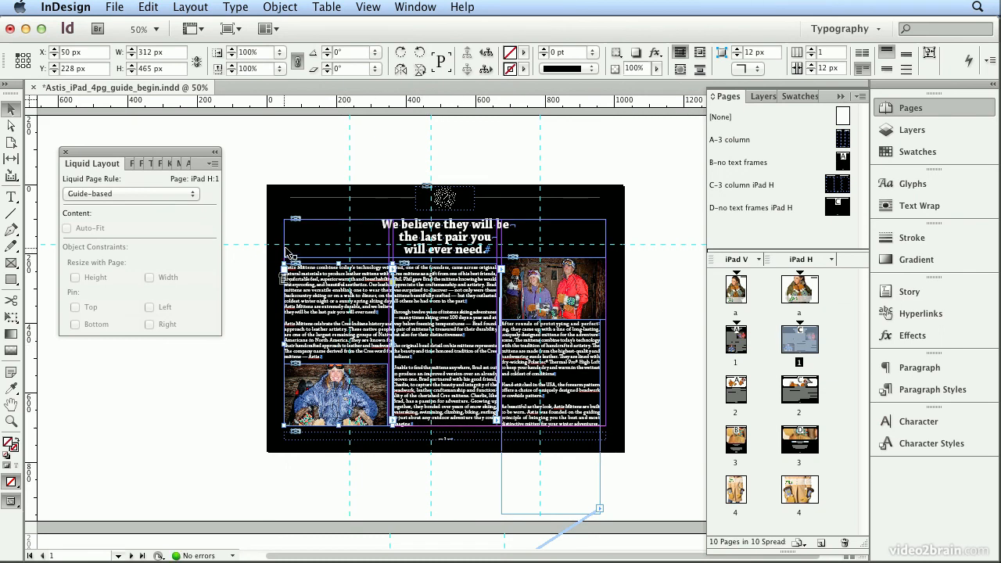
pyautogui.moveTo(339, 263); pyautogui.dragTo(338, 254)
# Extend the second and third columns' text frames on iPad H page 1 upward to align with the first column's top at Y 210 px.
pyautogui.click(443, 279)
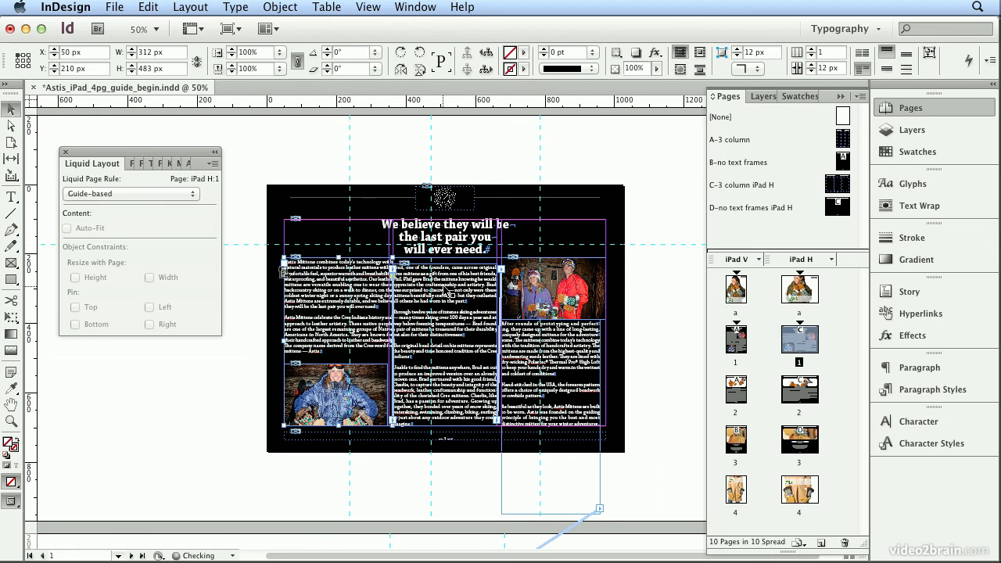
pyautogui.moveTo(444, 264); pyautogui.dragTo(443, 260)
pyautogui.click(565, 346)
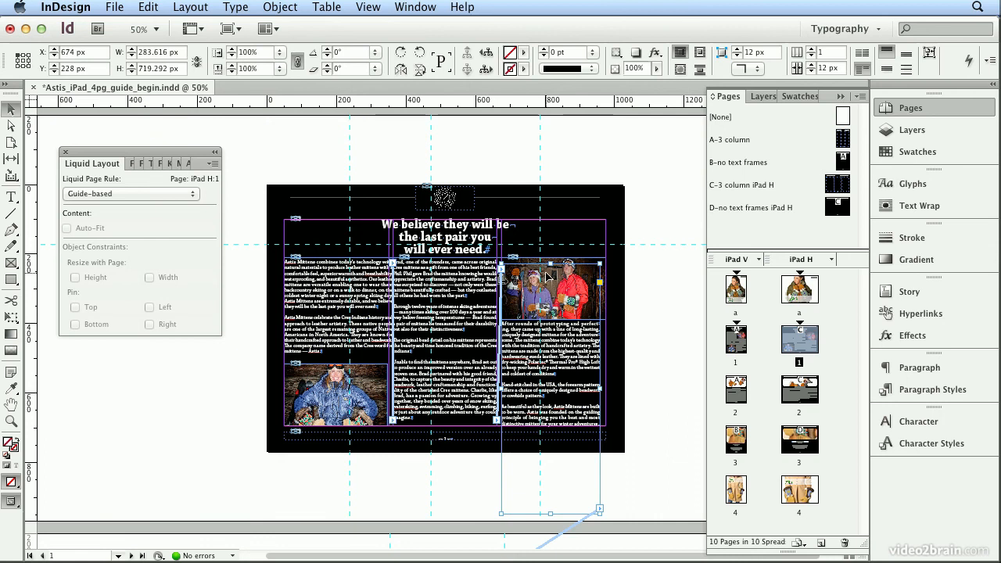
pyautogui.moveTo(551, 262); pyautogui.dragTo(550, 256)
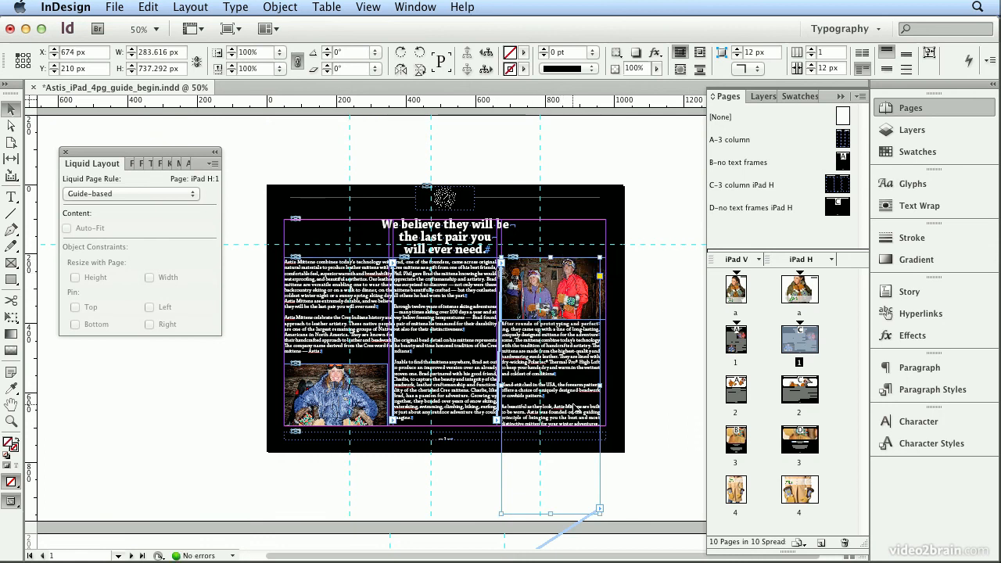